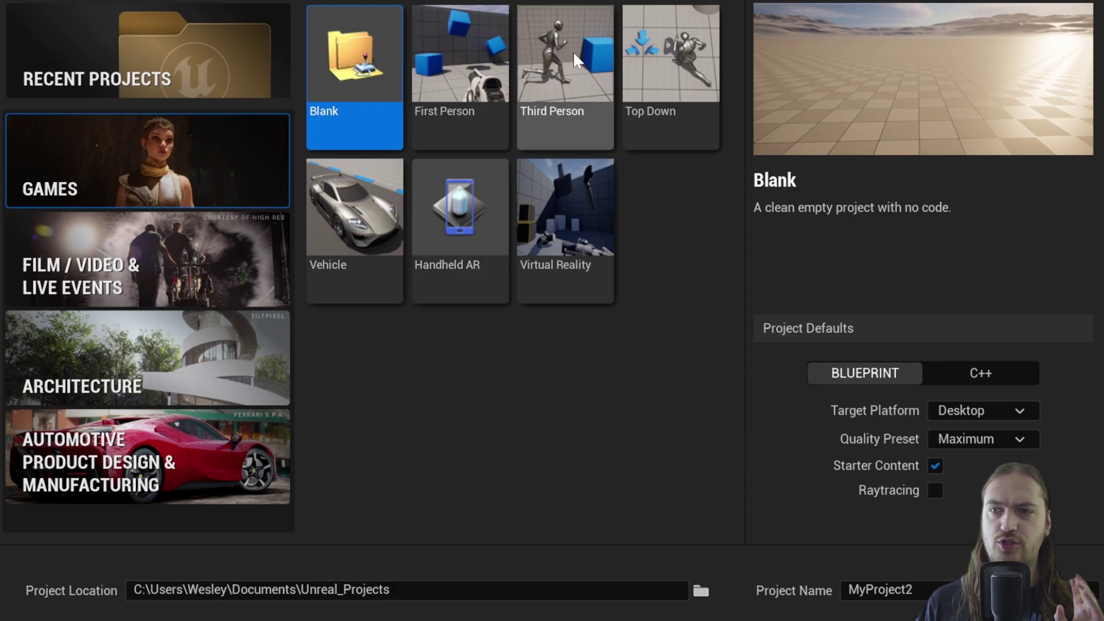
- Choose the Third Person games template for a Blueprint project and name the project tutorials
click(558, 54)
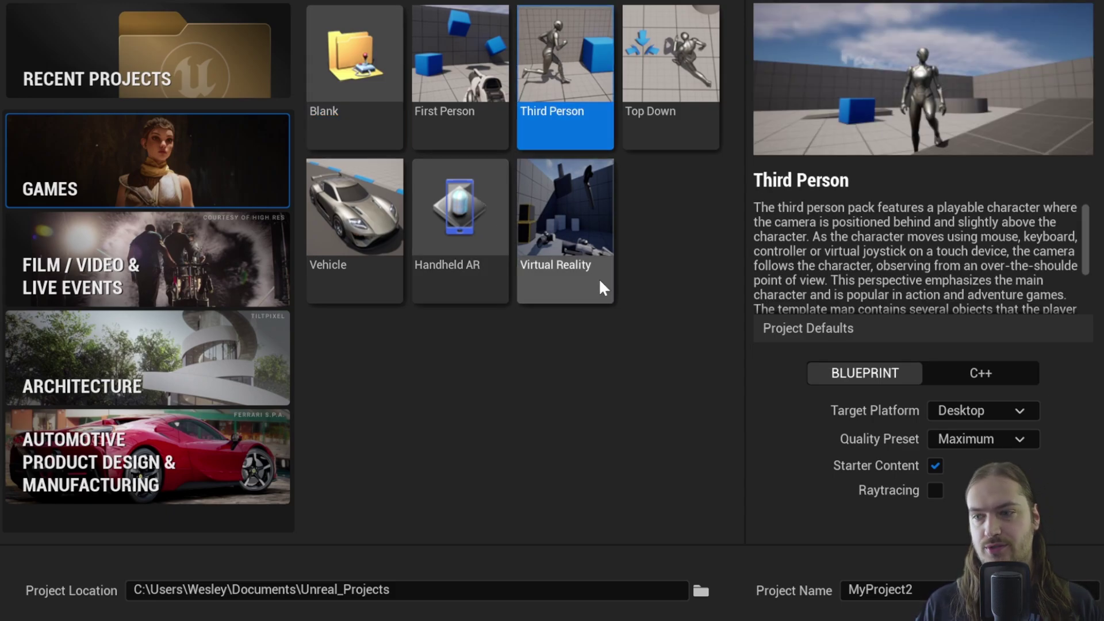
click(955, 590)
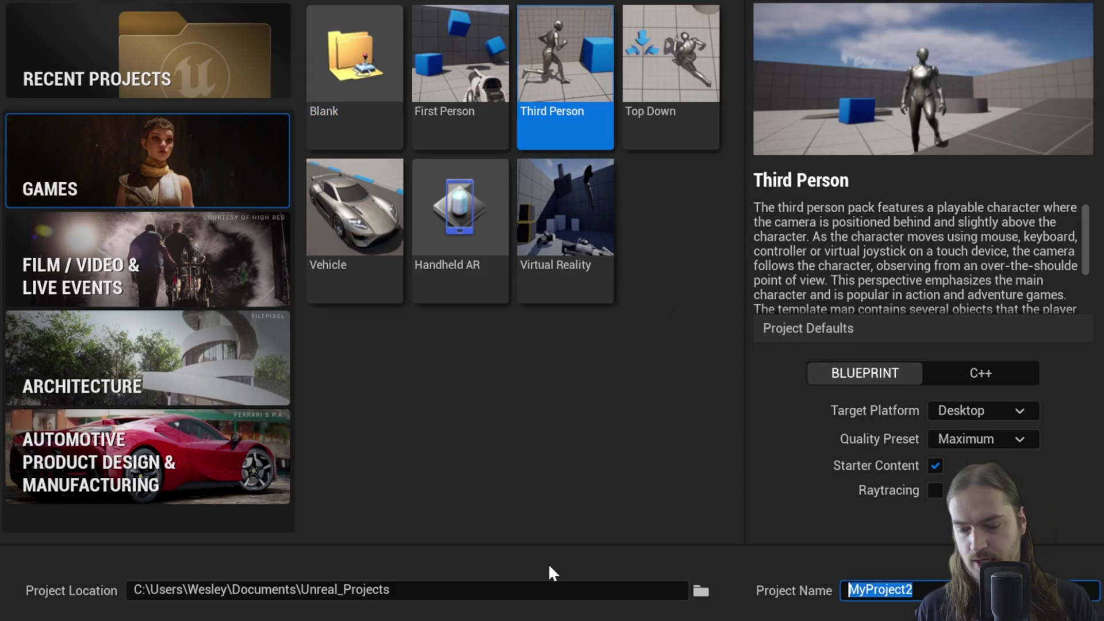
text(tutorials)
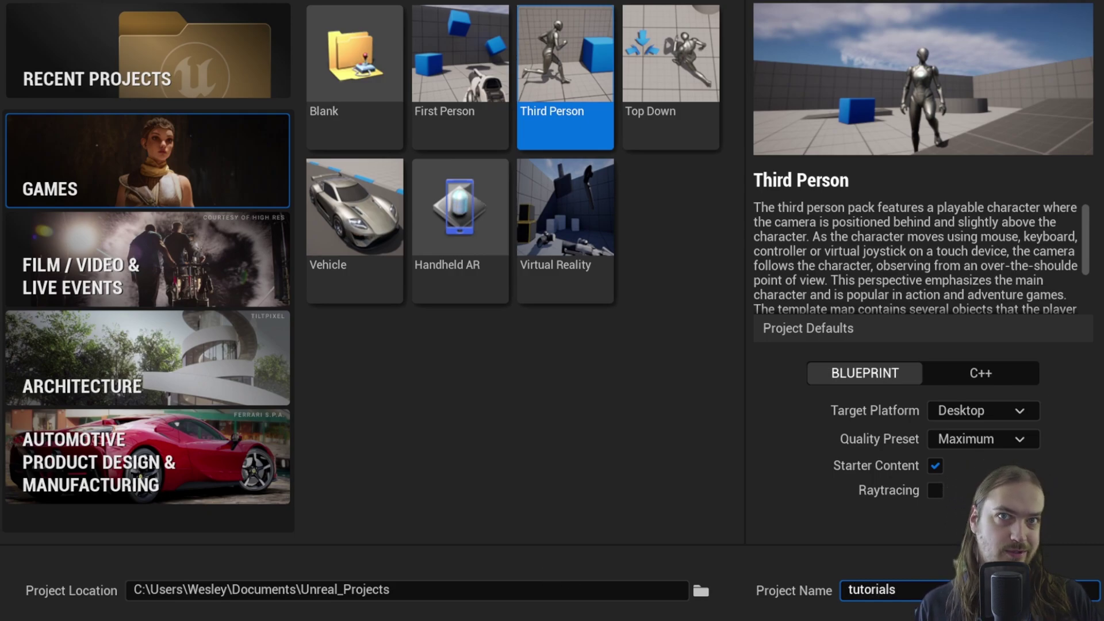
click(877, 386)
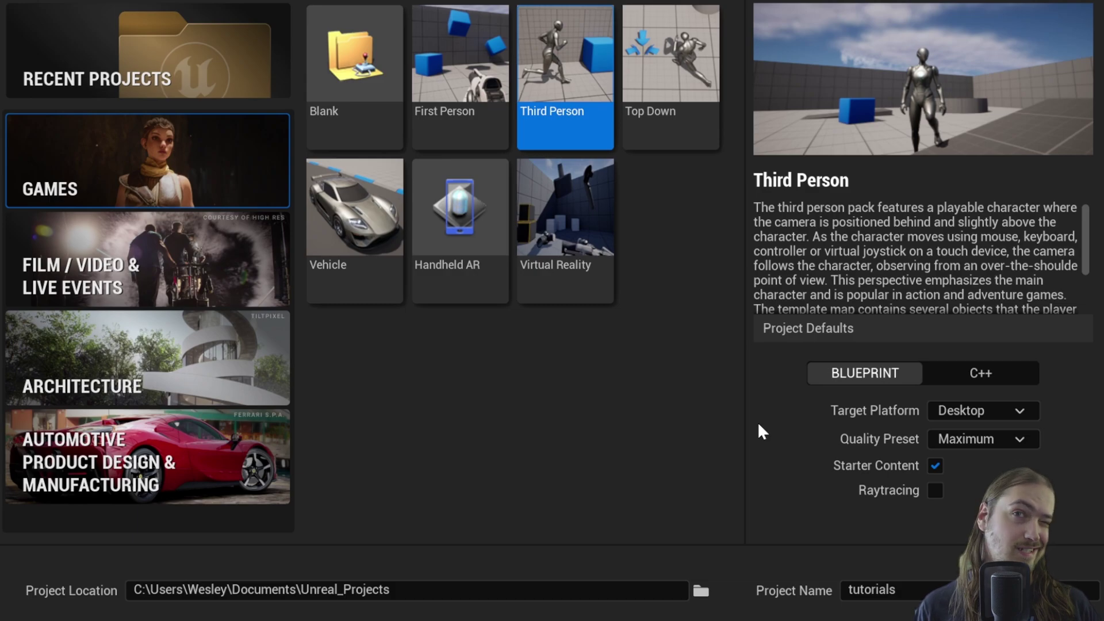
- Review the Target Platform and Quality Preset options, keeping Desktop and Maximum
click(1017, 412)
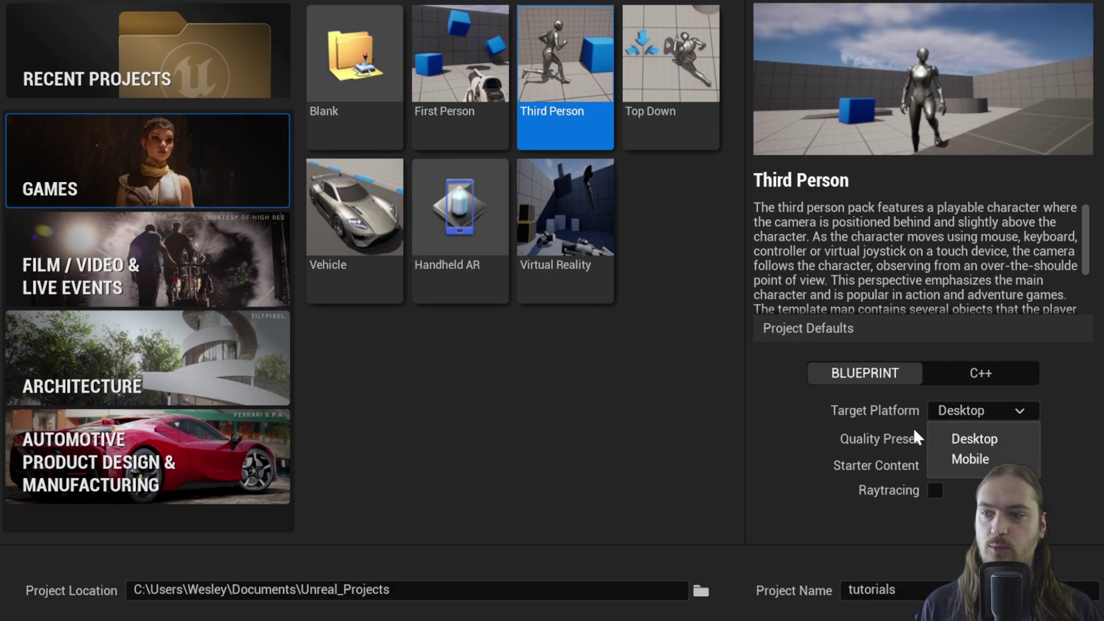
click(1015, 439)
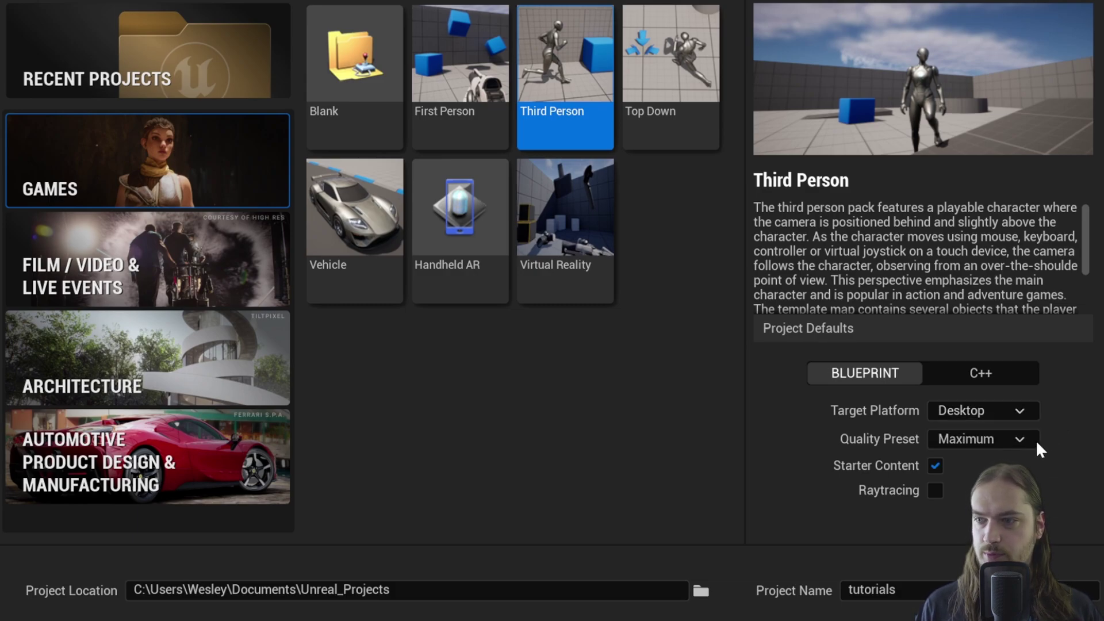
click(1004, 440)
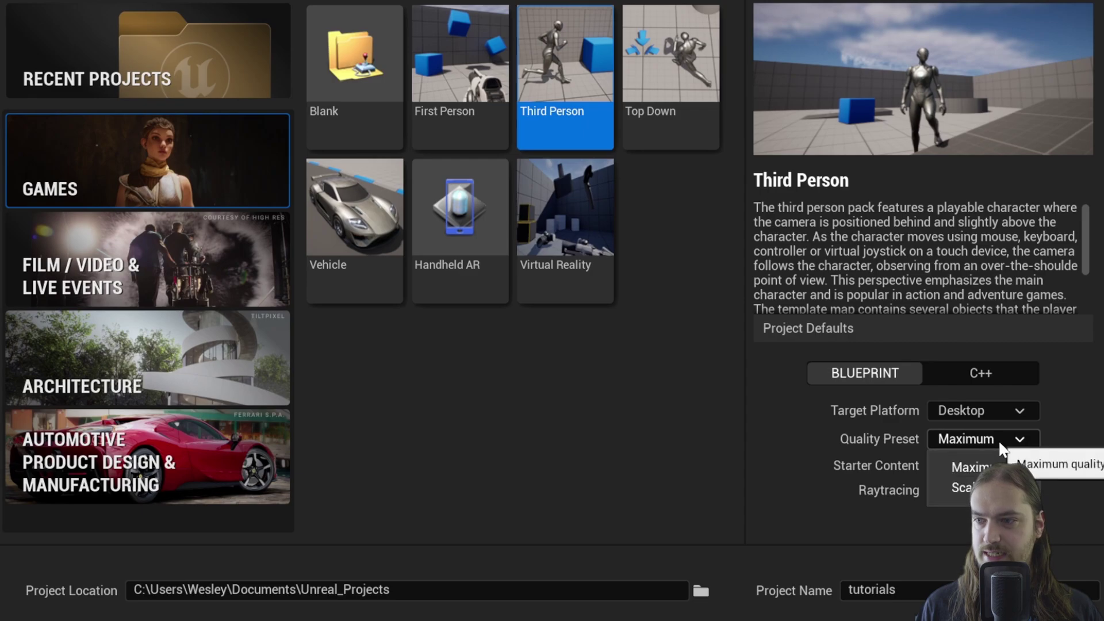
click(1059, 433)
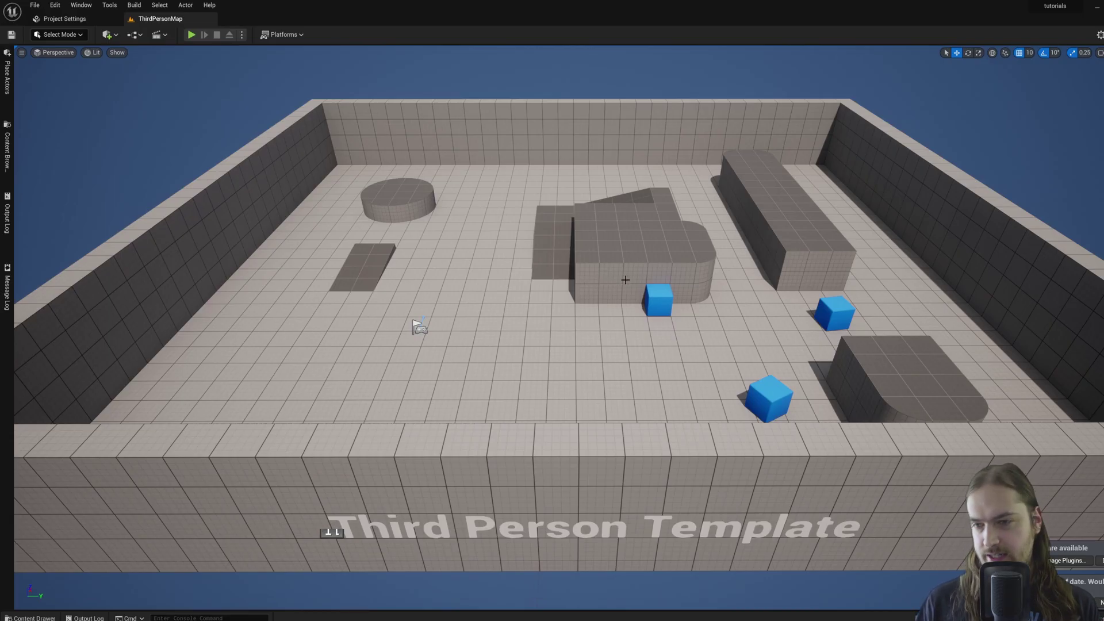
- Fly around the Third Person template level and examine its walled playground from several angles
right_drag(611, 324, 435, 308)
key(s)
key(w)
key(d)
key(d)
mouse_move(515, 253)
right_down()
mouse_move(510, 239)
mouse_move(505, 253)
right_up()
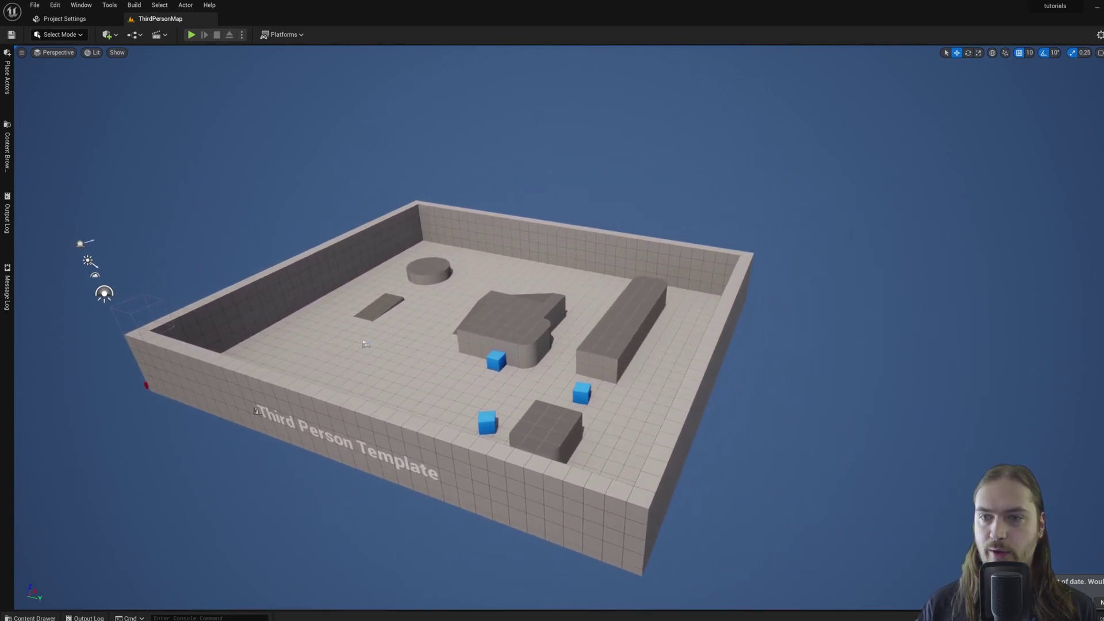
right_drag(505, 253, 504, 279)
right_drag(484, 325, 492, 325)
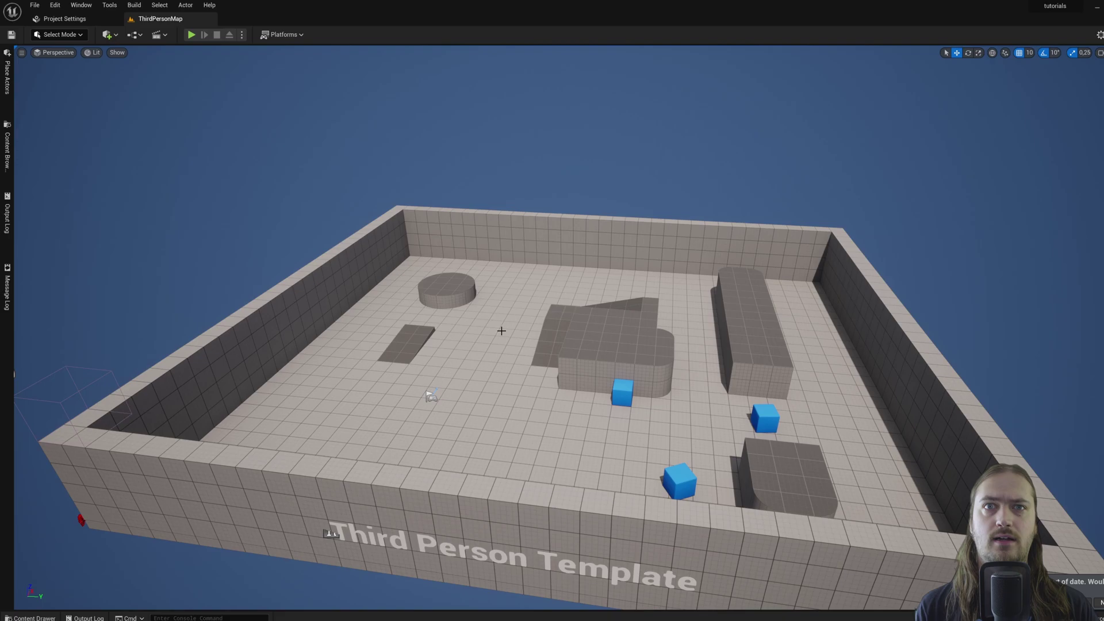
scroll(502, 331, down, 3)
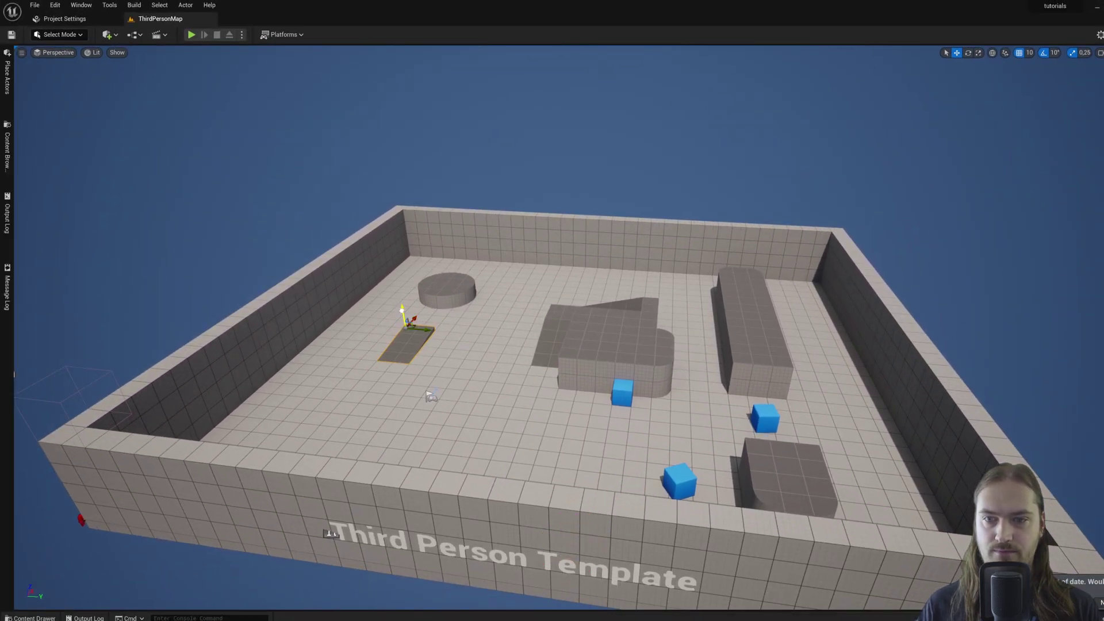
- Raise the small ramp above the floor and move the Third Person Template text up behind the front wall
drag(402, 310, 405, 291)
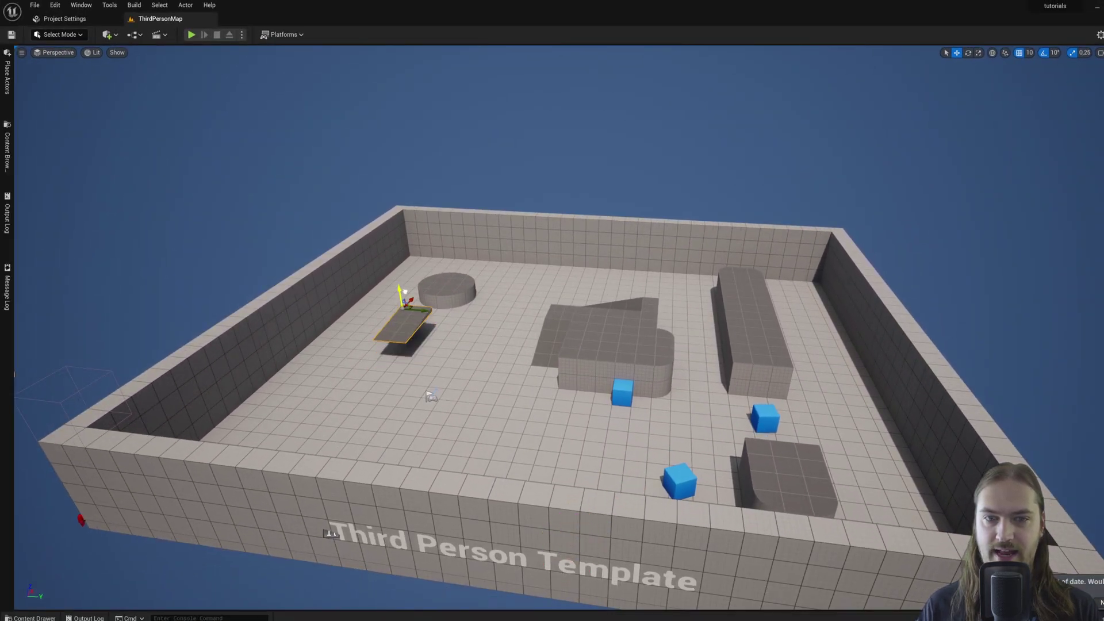
click(433, 395)
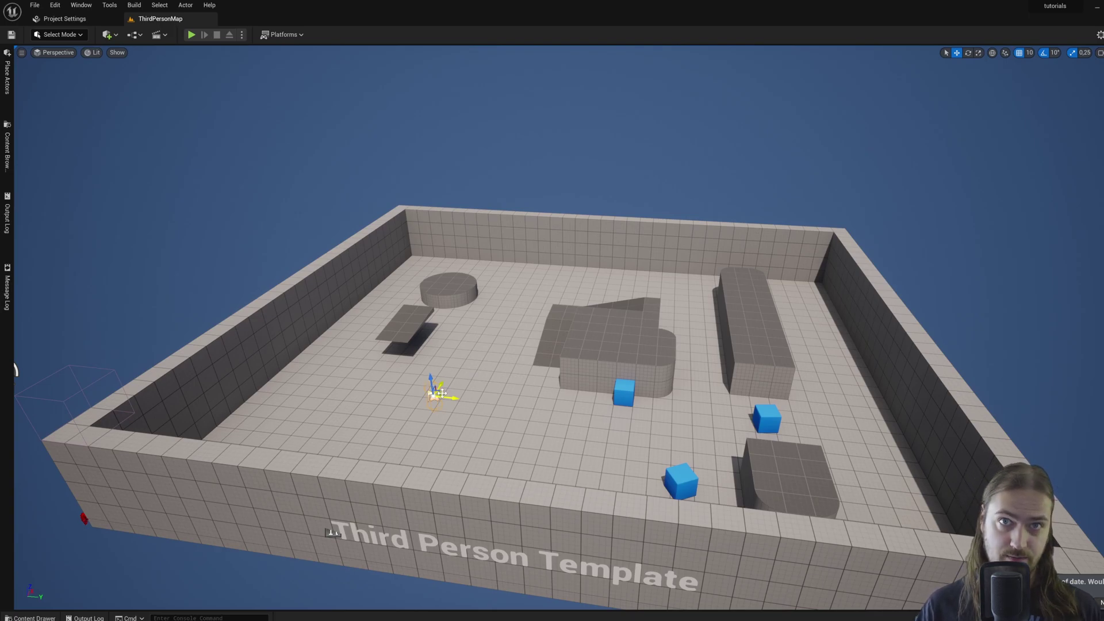
drag(329, 521, 306, 421)
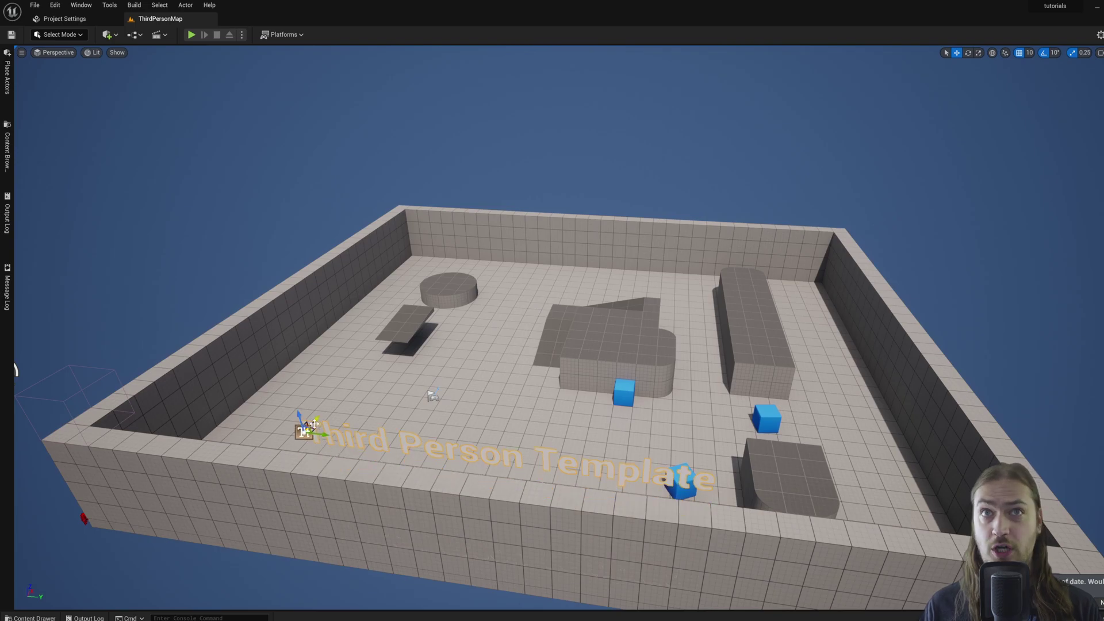
- Undo the moves of the template text and the small ramp
key(ctrl+z)
key(ctrl+z)
key(ctrl+z)
key(ctrl+z)
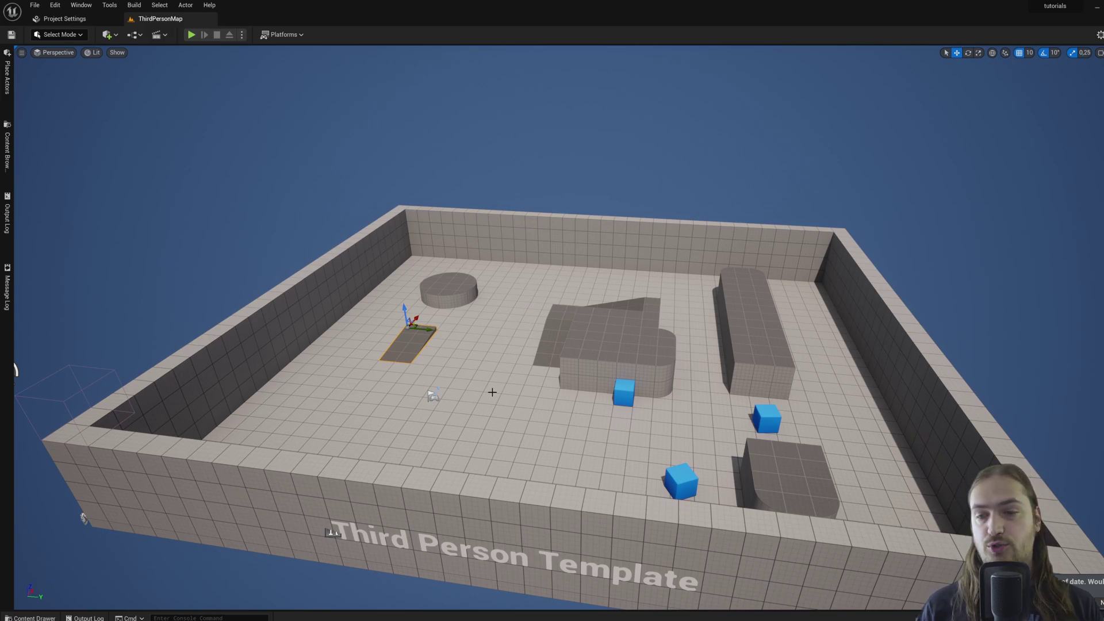
- Browse the project's Characters content, examining the Mannequin_UE4 Animations folder and the Mannequins Meshes folder
key(ctrl+space)
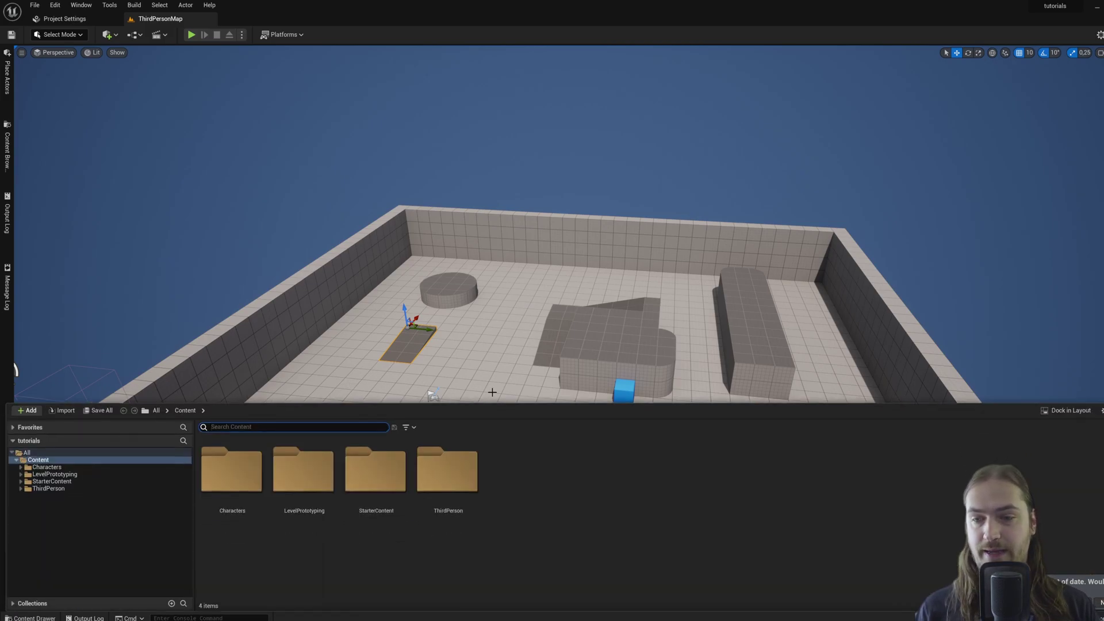
click(74, 466)
double_click(232, 469)
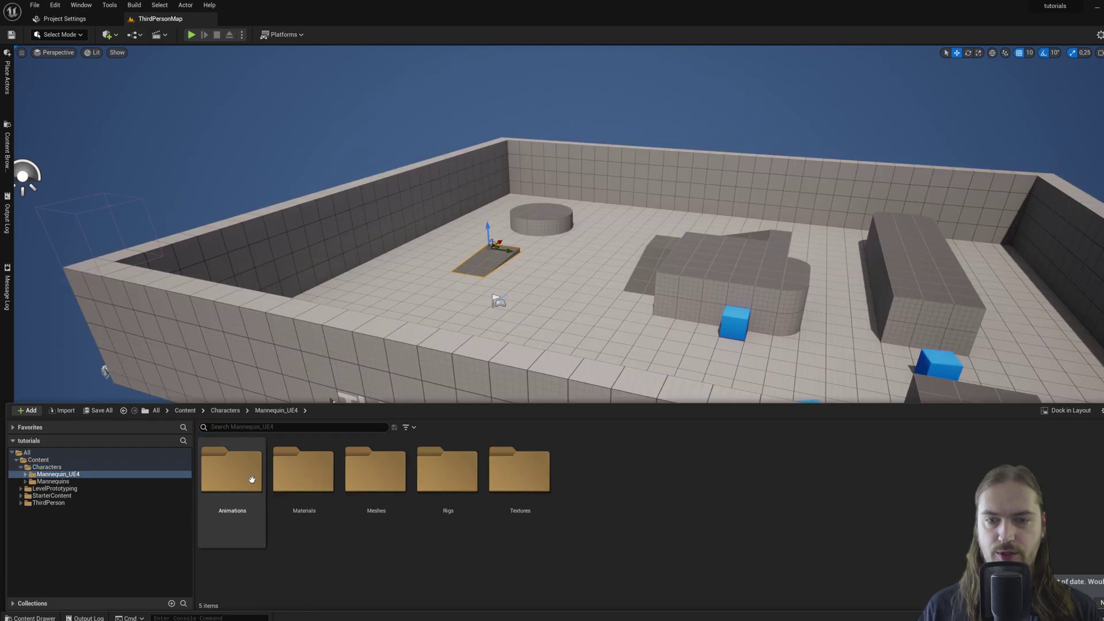
click(223, 480)
double_click(223, 480)
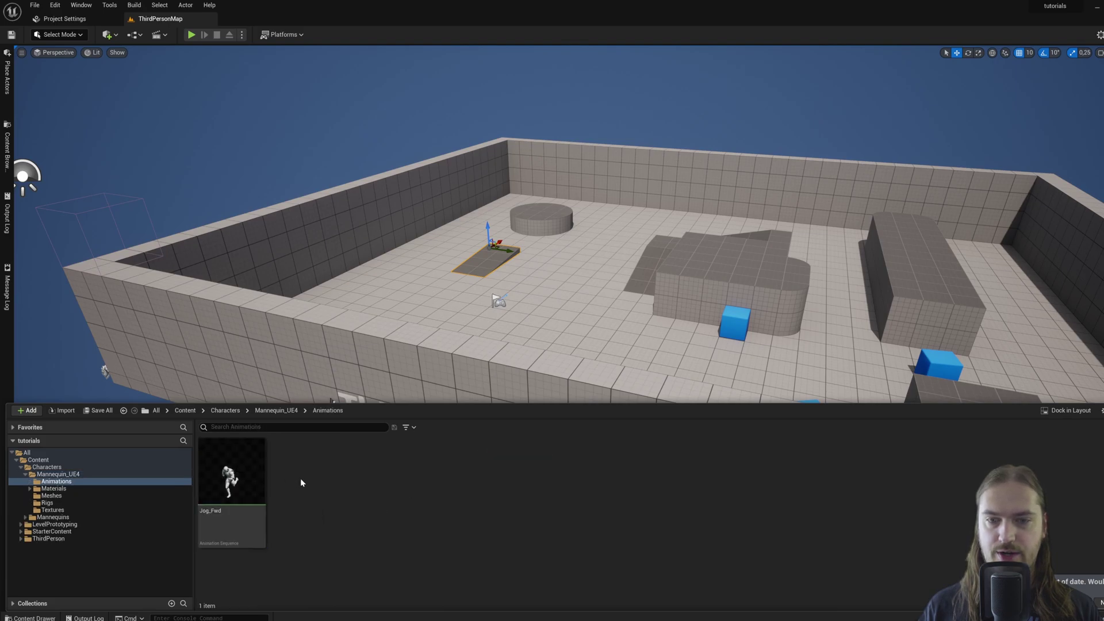
click(74, 474)
click(74, 467)
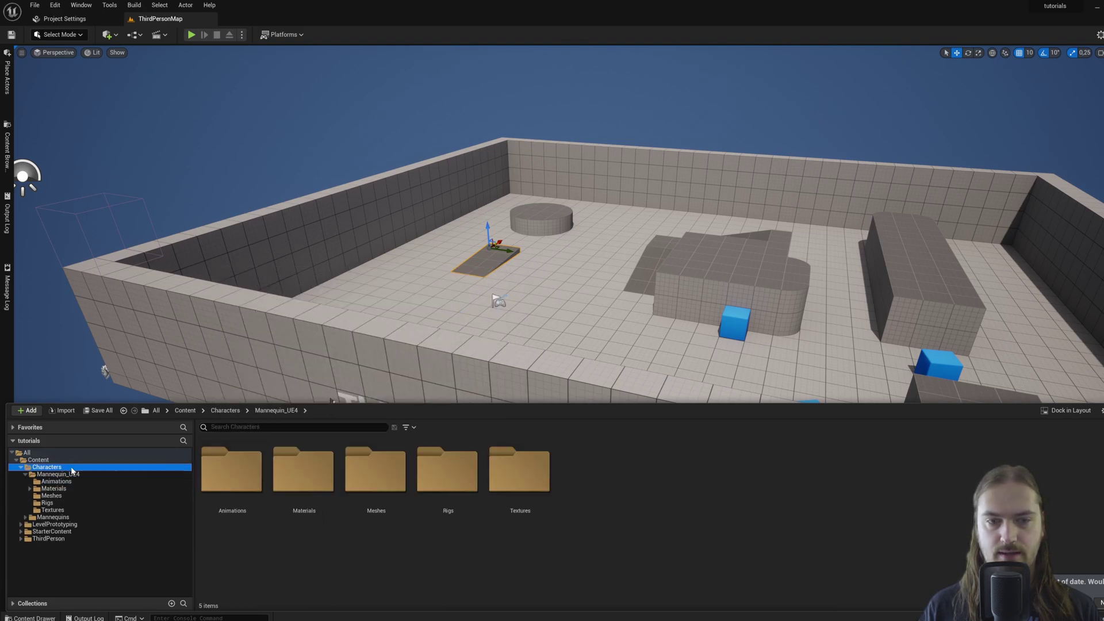
double_click(325, 489)
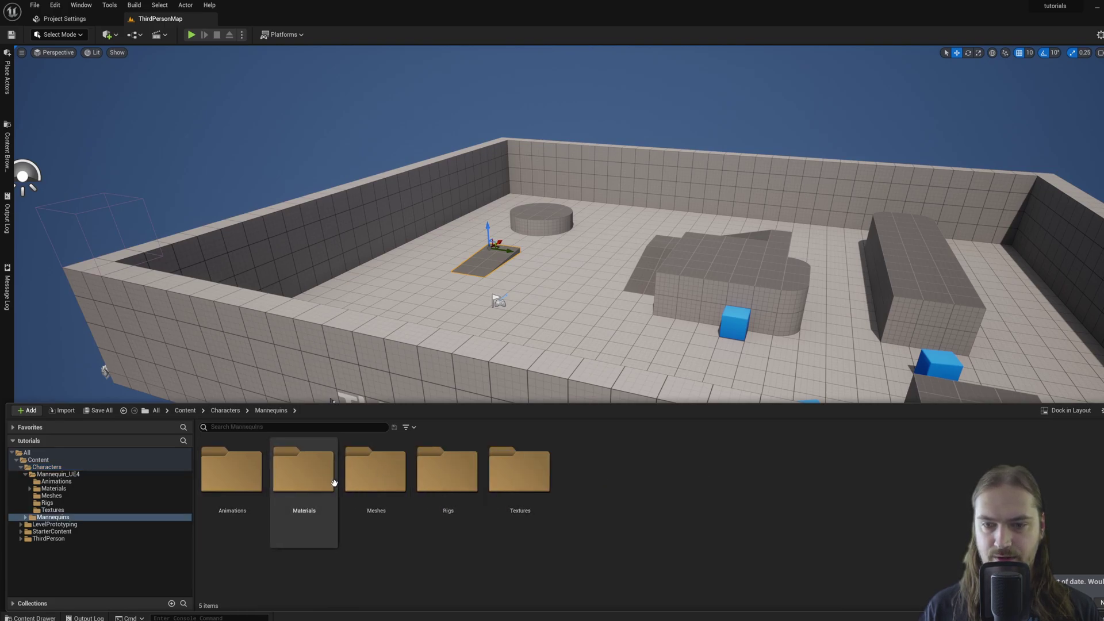
click(377, 473)
double_click(377, 474)
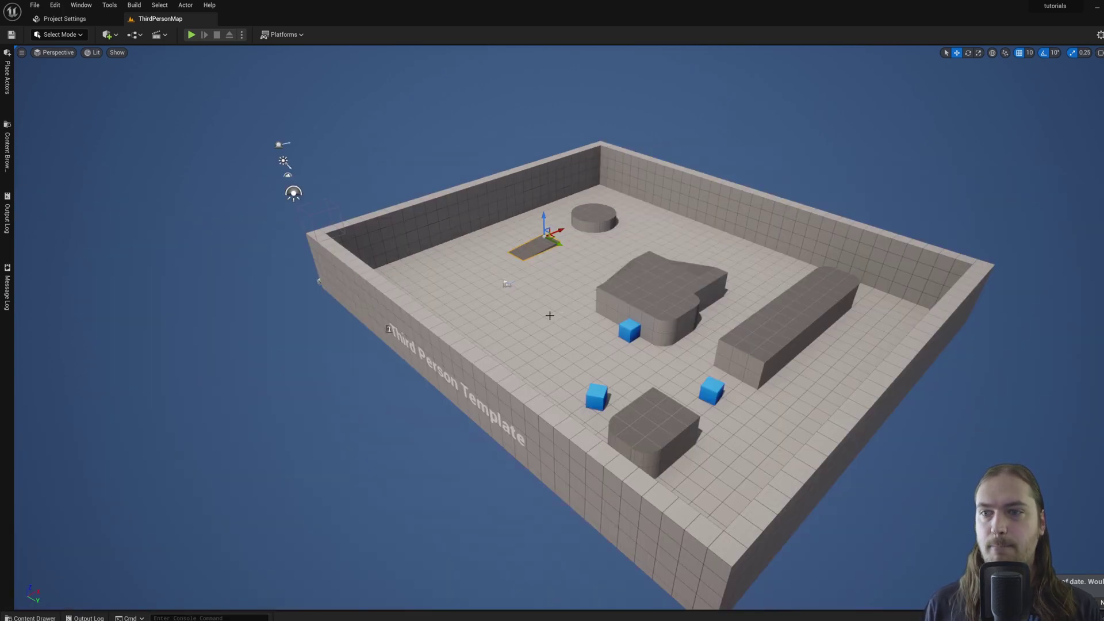
- Delete all actors inside the Block01 and Block02 folders of the level
click(1095, 89)
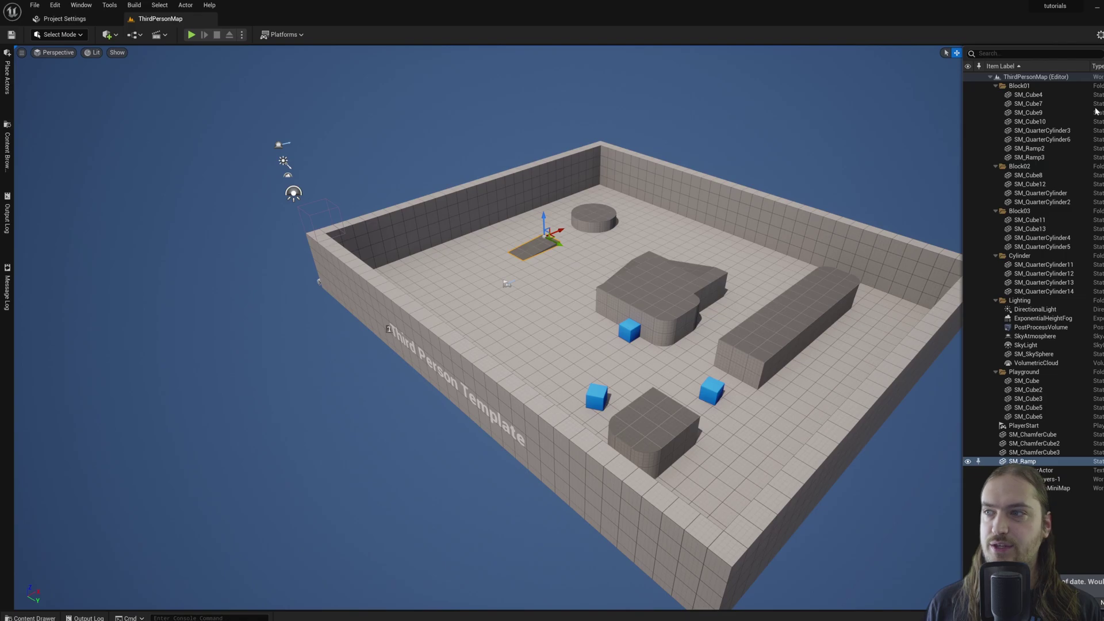
click(1029, 94)
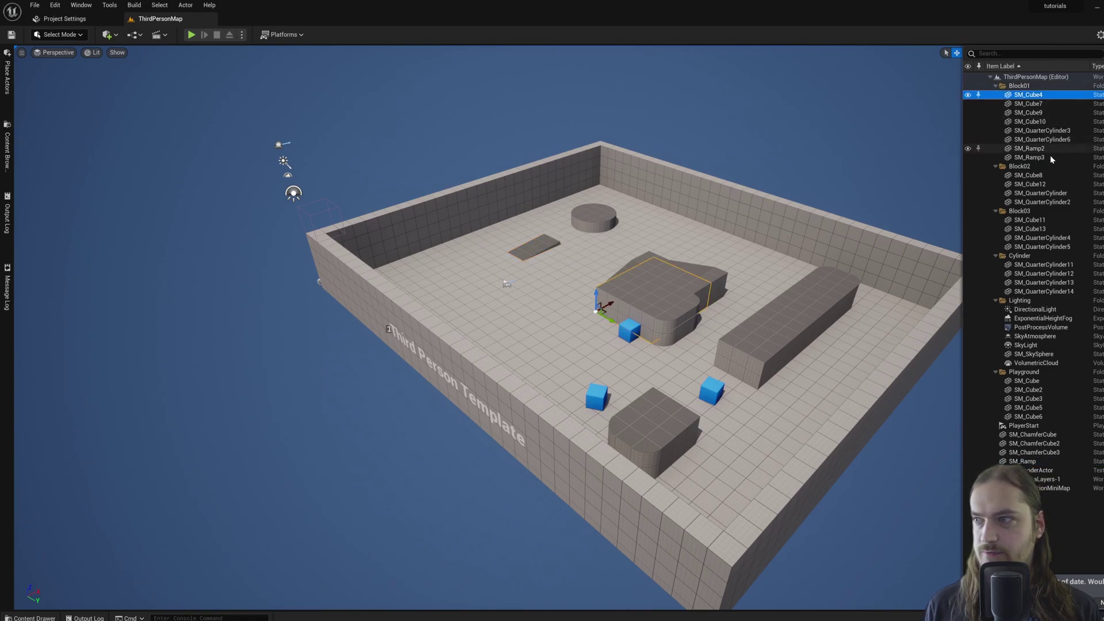
shift+click(1029, 157)
key(Delete)
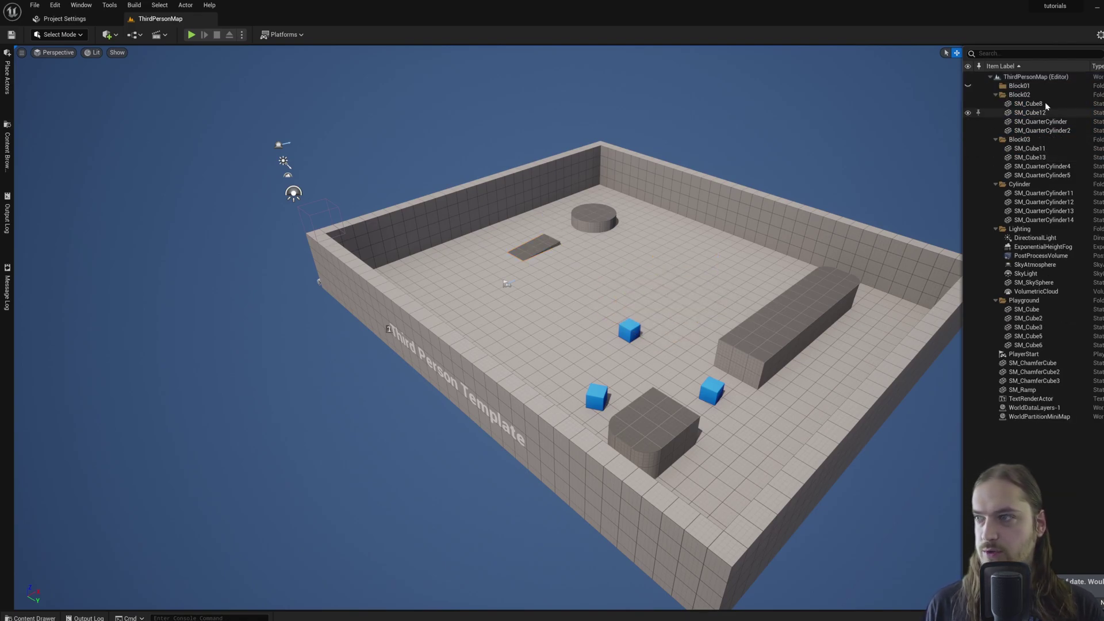
click(1048, 104)
shift+click(1052, 131)
key(h)
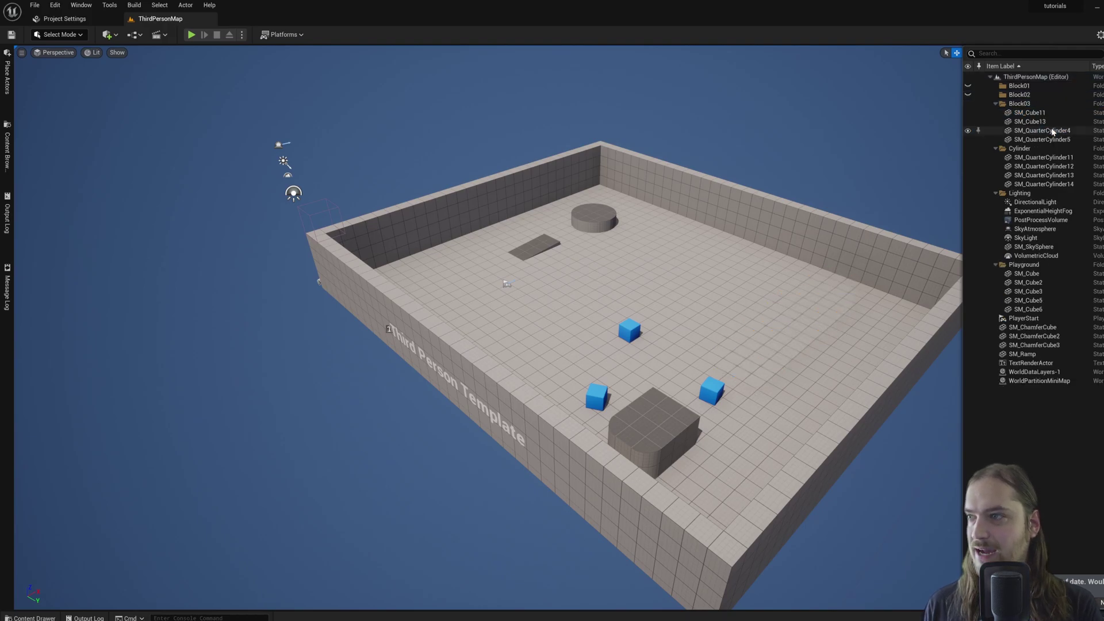
- Delete the actors in the Block03 and Cylinder folders and the remaining template geometry from the level
click(1029, 113)
shift+click(1052, 140)
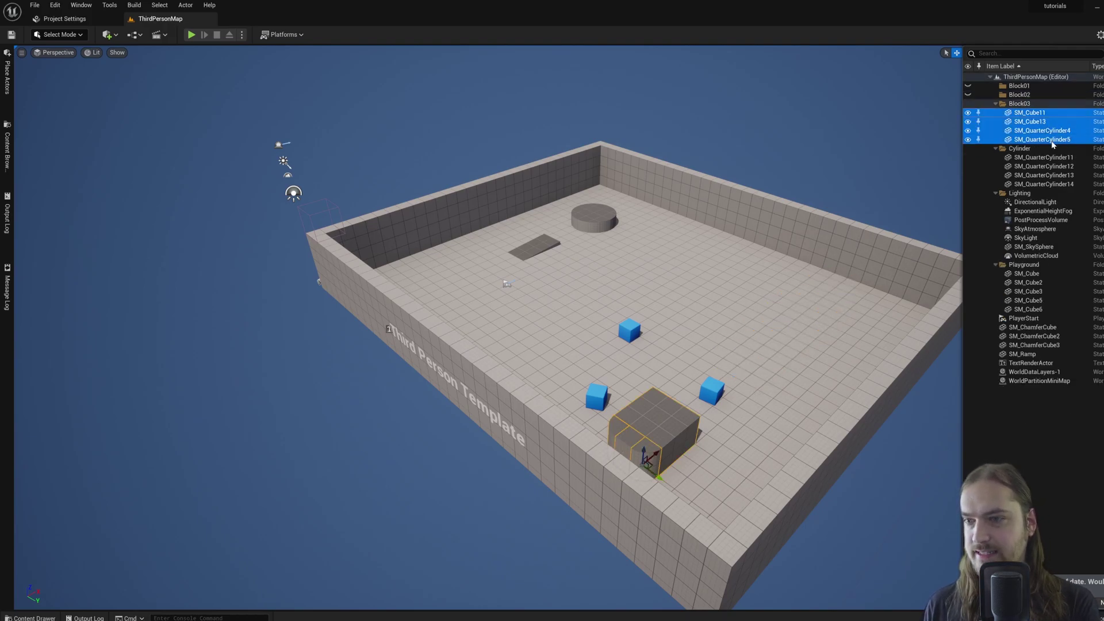
key(h)
click(1044, 121)
shift+click(1055, 148)
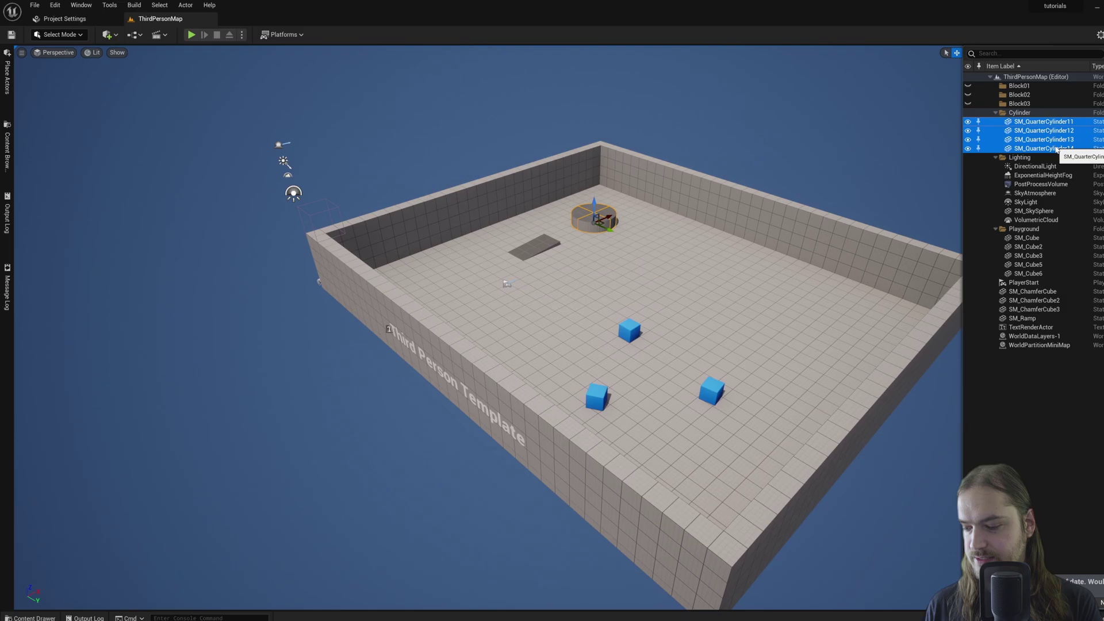
key(h)
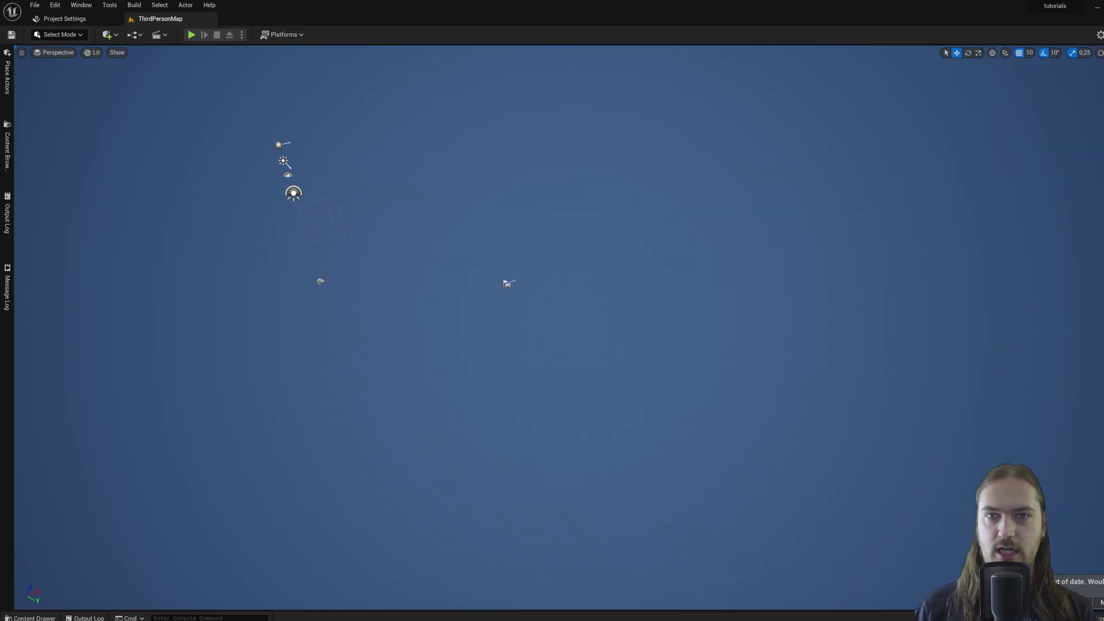
- Place a basic Cube shape in the middle of the empty level and a Sphere shape beside it
right_drag(152, 96, 166, 93)
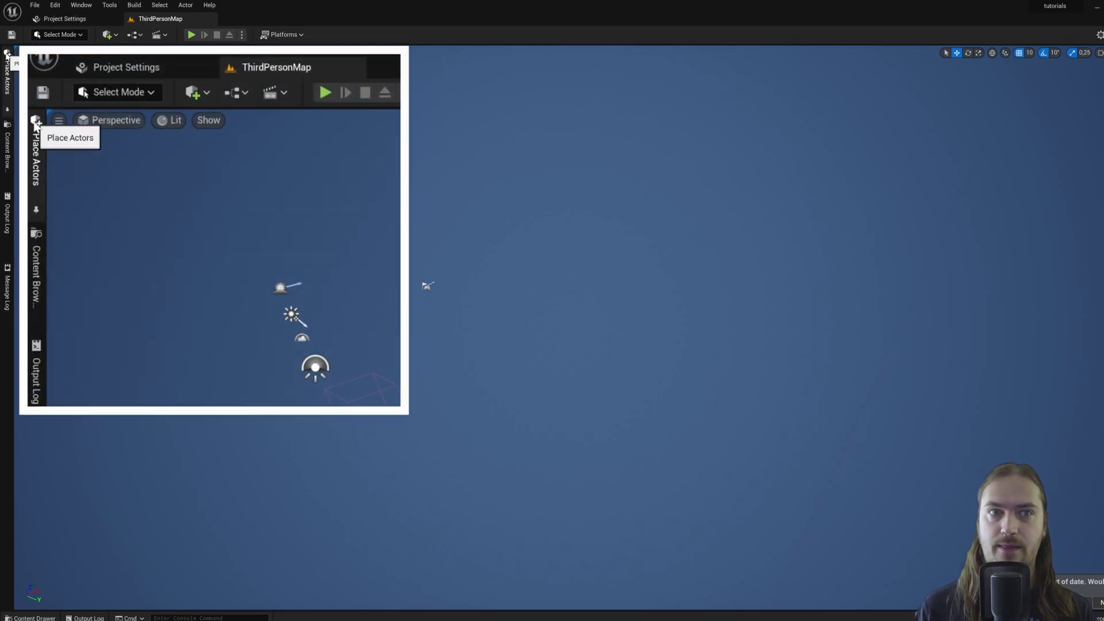
click(7, 82)
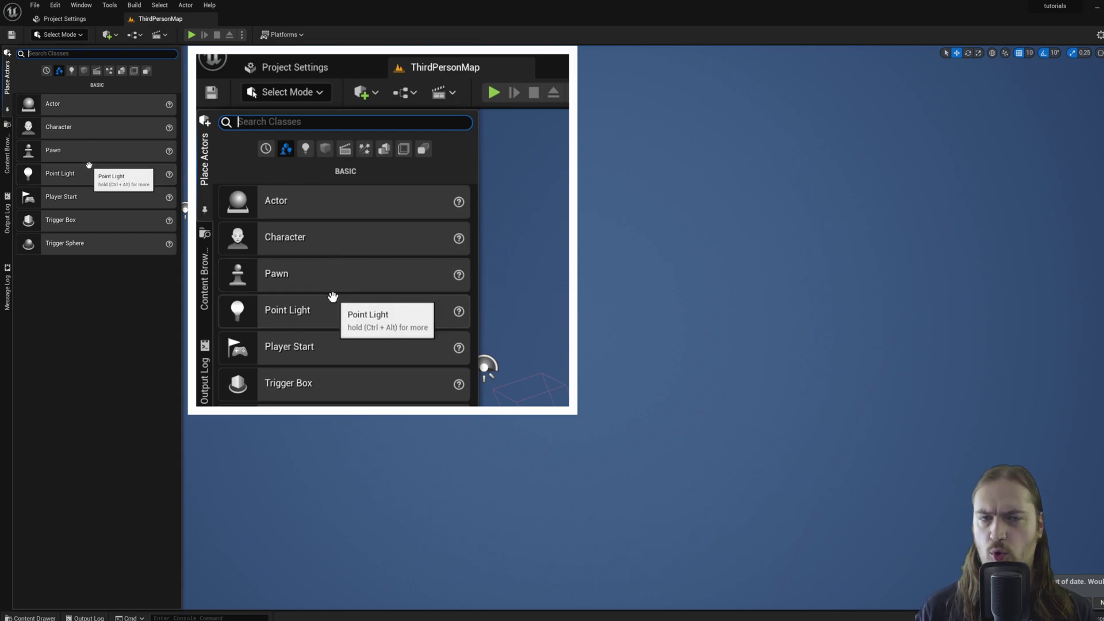
click(72, 70)
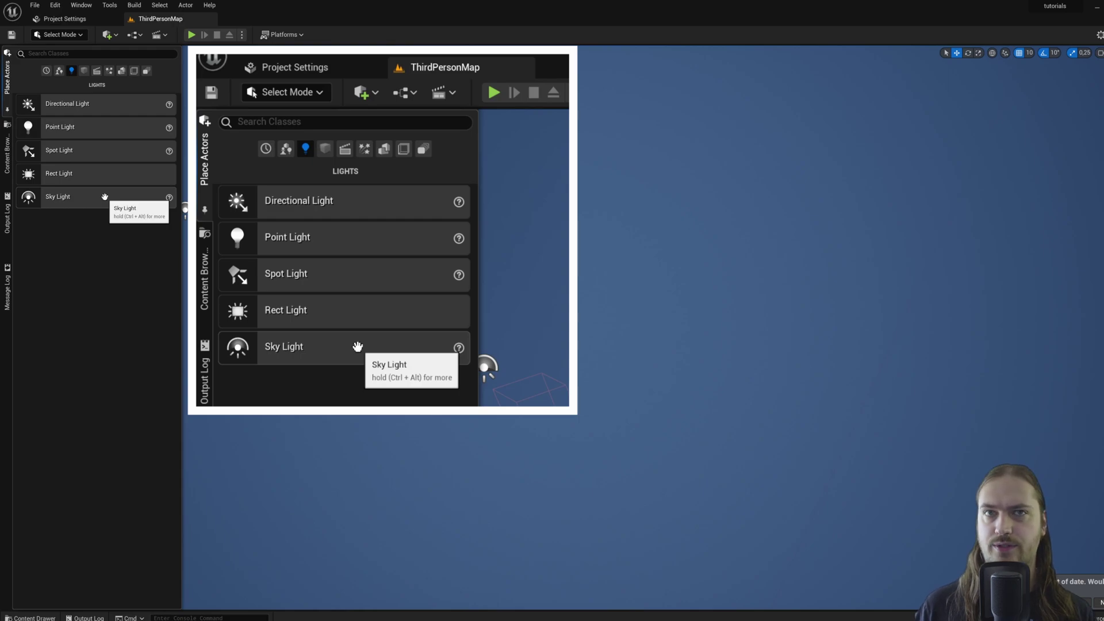
click(78, 86)
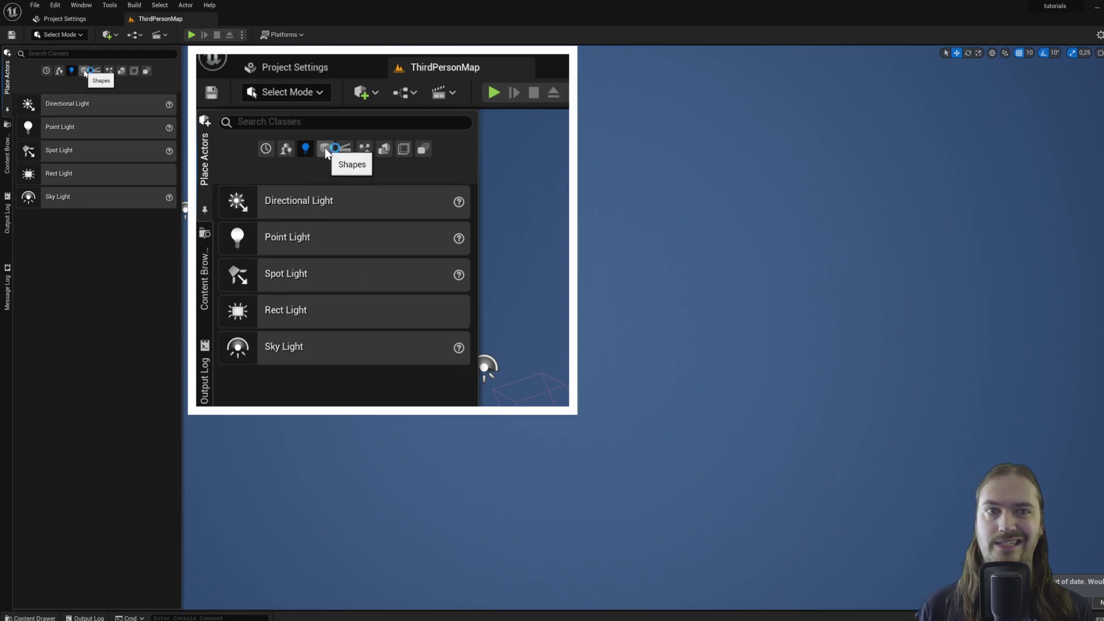
click(85, 73)
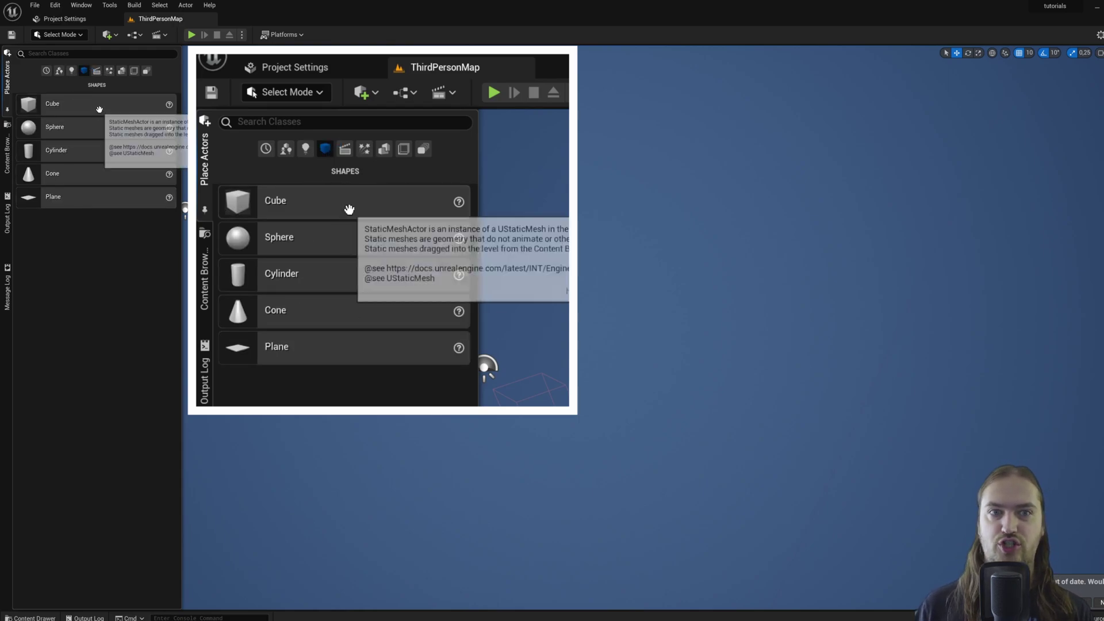
drag(97, 105, 519, 295)
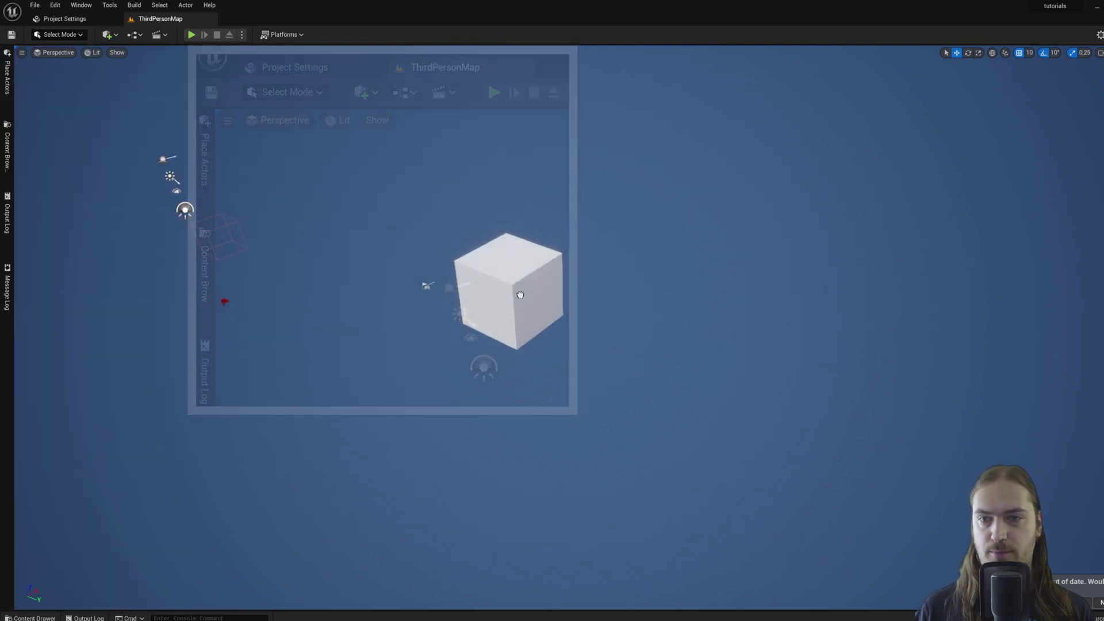
click(3, 80)
drag(52, 123, 643, 341)
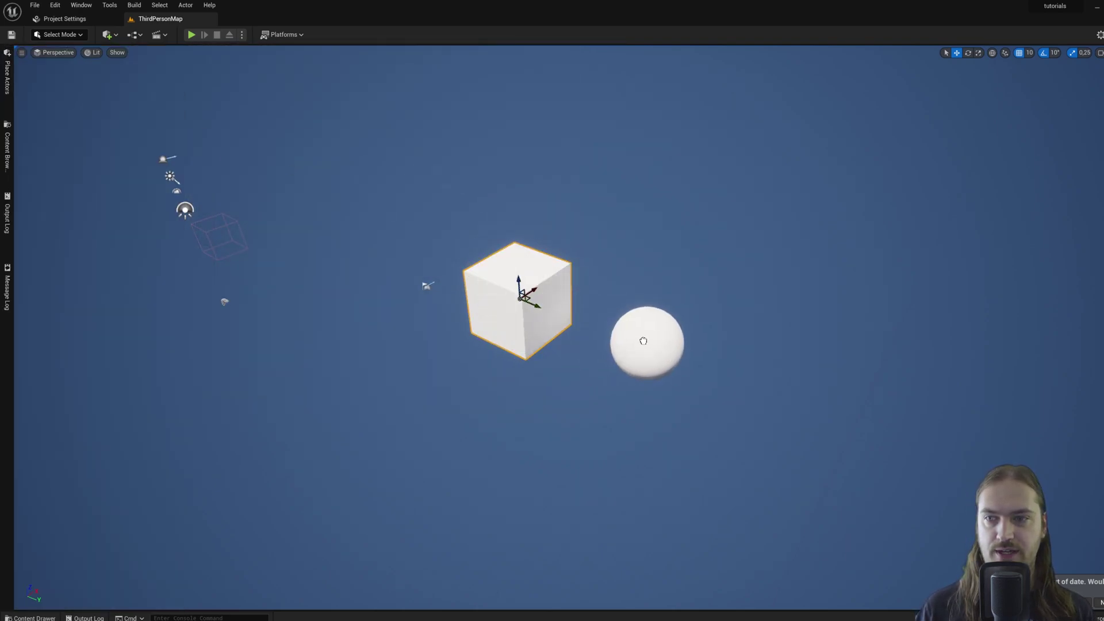
- Browse the Cinematic, Visual Effects and Geometry placeable actors and place a Box geometry brush in the level beside the cube
click(7, 74)
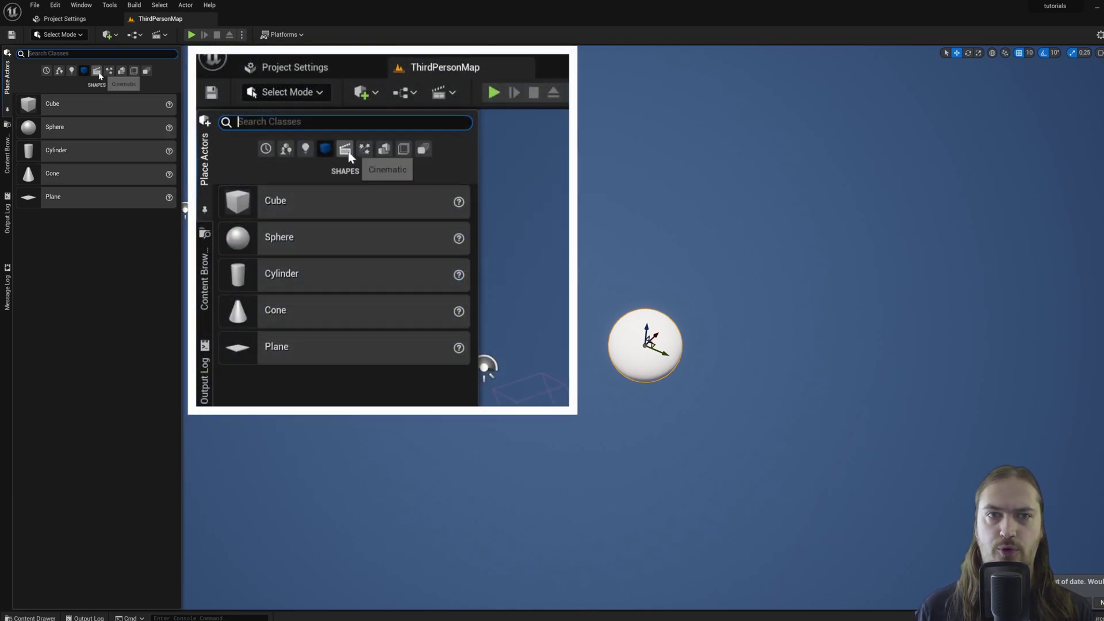
click(98, 72)
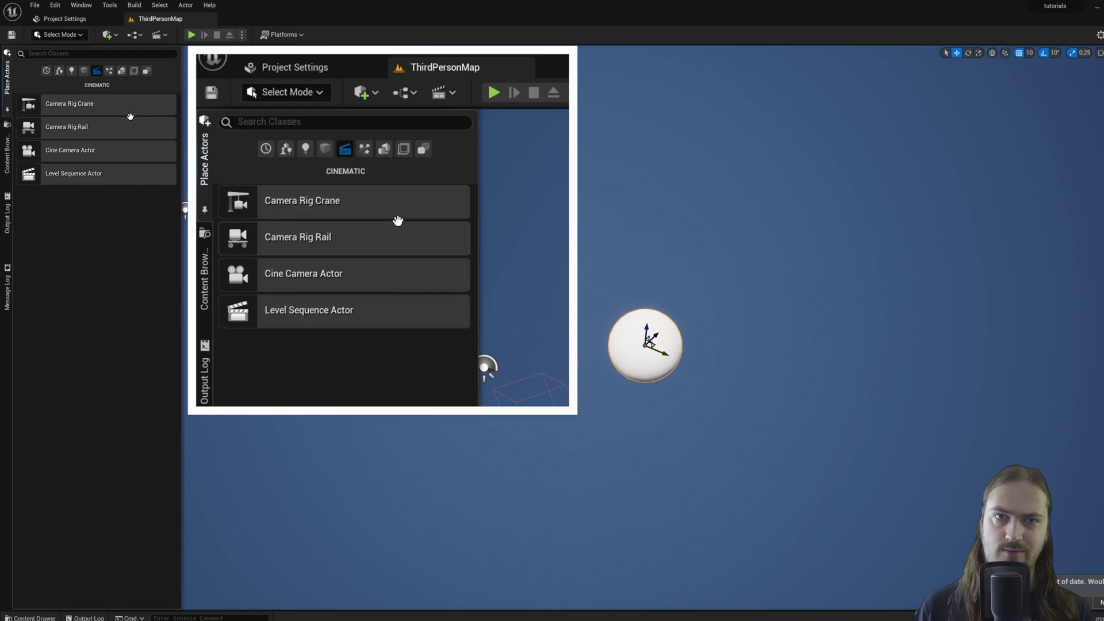
click(109, 71)
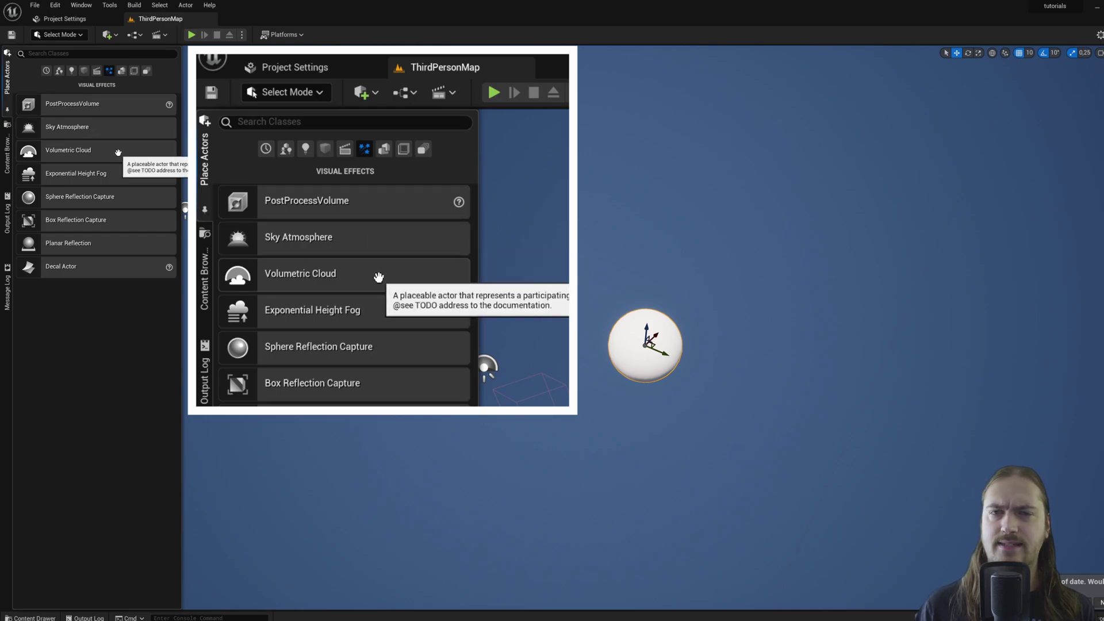
click(121, 71)
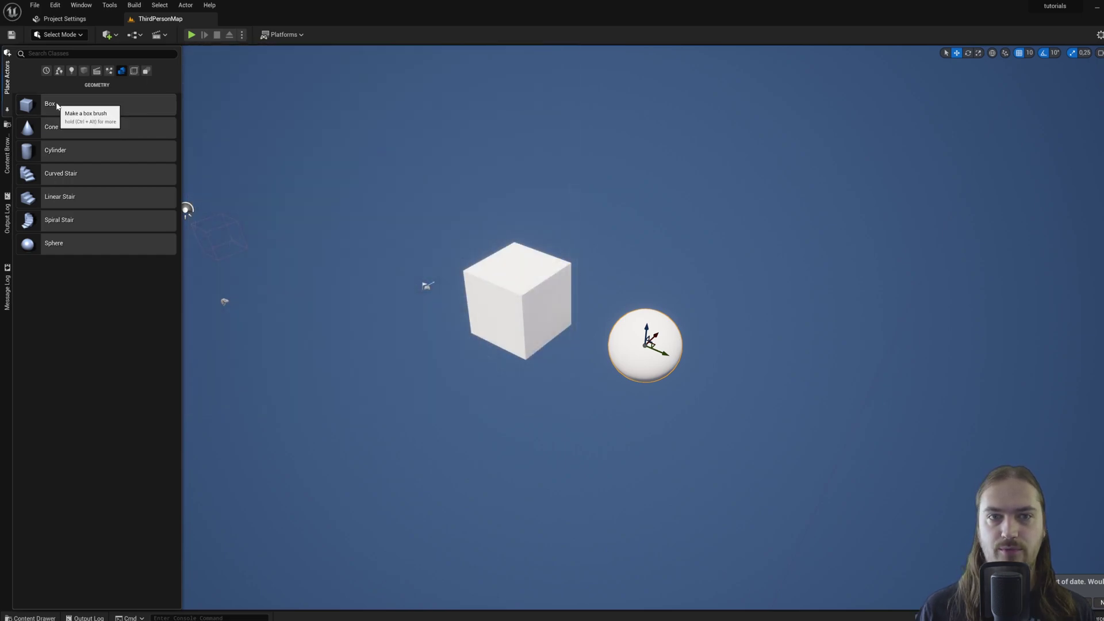
mouse_move(49, 104)
mouse_down()
mouse_move(414, 284)
mouse_move(426, 325)
mouse_up()
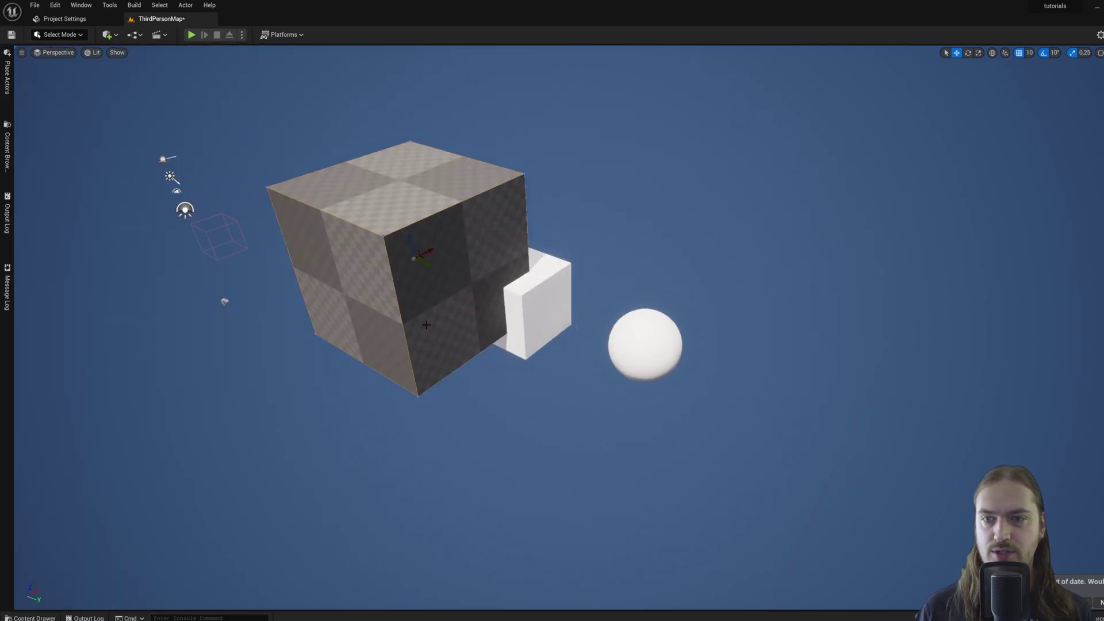
- Delete the basic white cube and the sphere from the level
click(546, 304)
key(Delete)
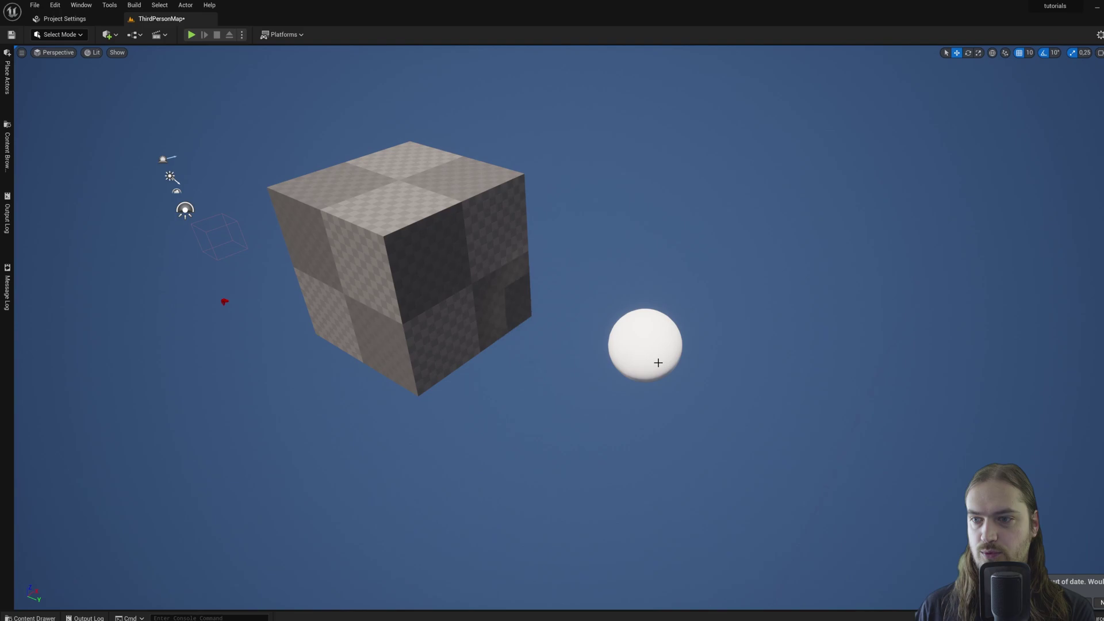
click(645, 345)
key(Delete)
- Set the Box Brush's X and Y location to 0
click(449, 257)
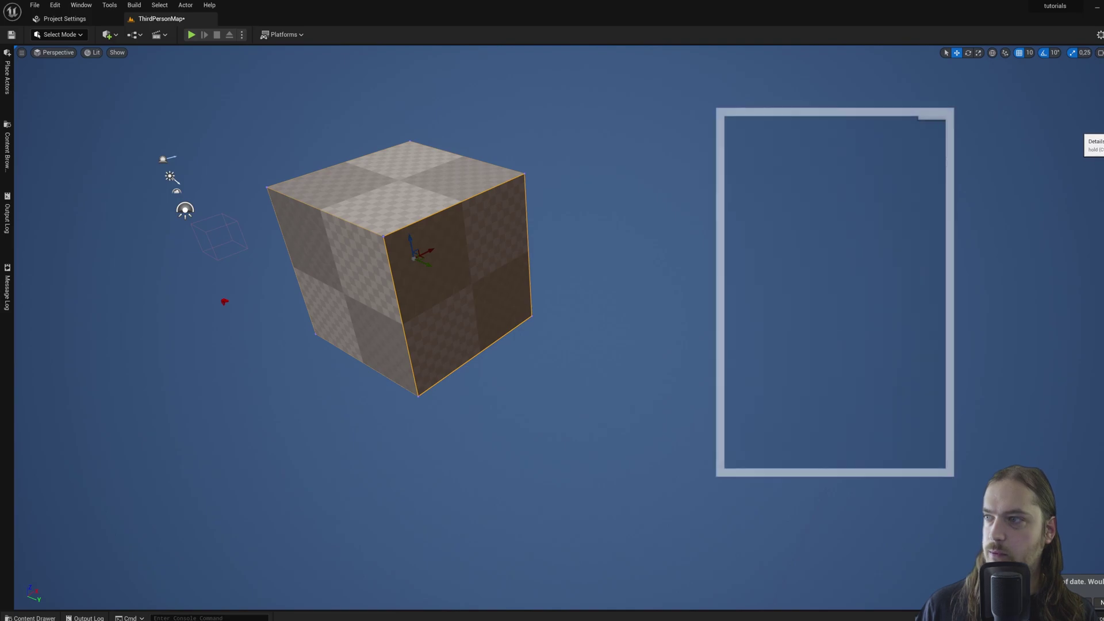
click(1098, 156)
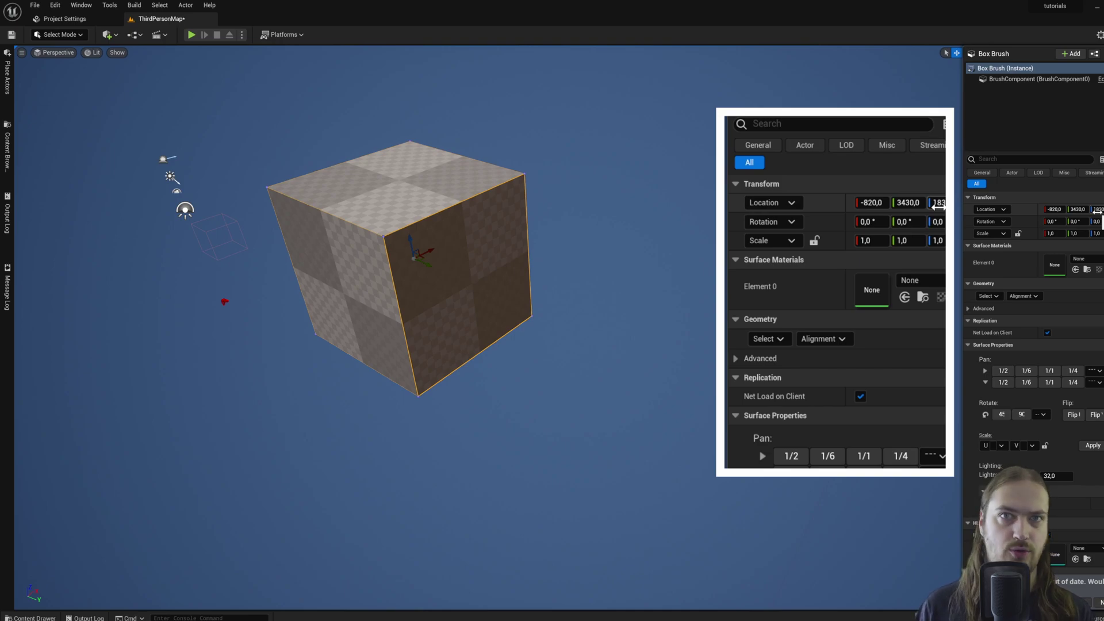
click(1057, 211)
text(0)
key(Return)
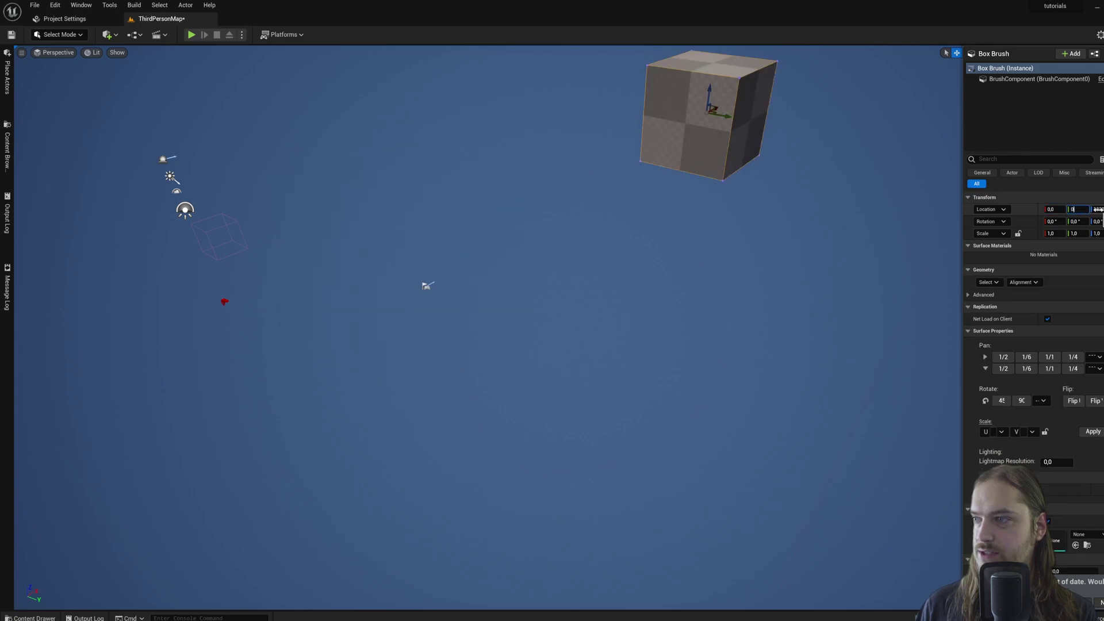
click(1098, 209)
right_drag(492, 362, 431, 361)
key(w)
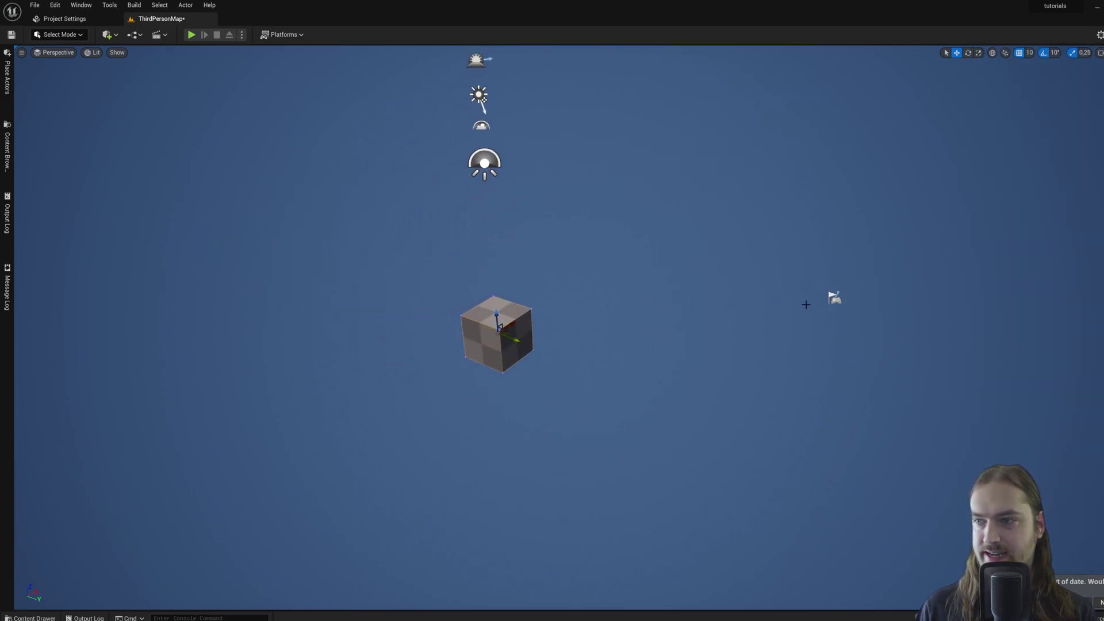
- Move the Player Start across the level to a spot roughly above the box brush
click(834, 298)
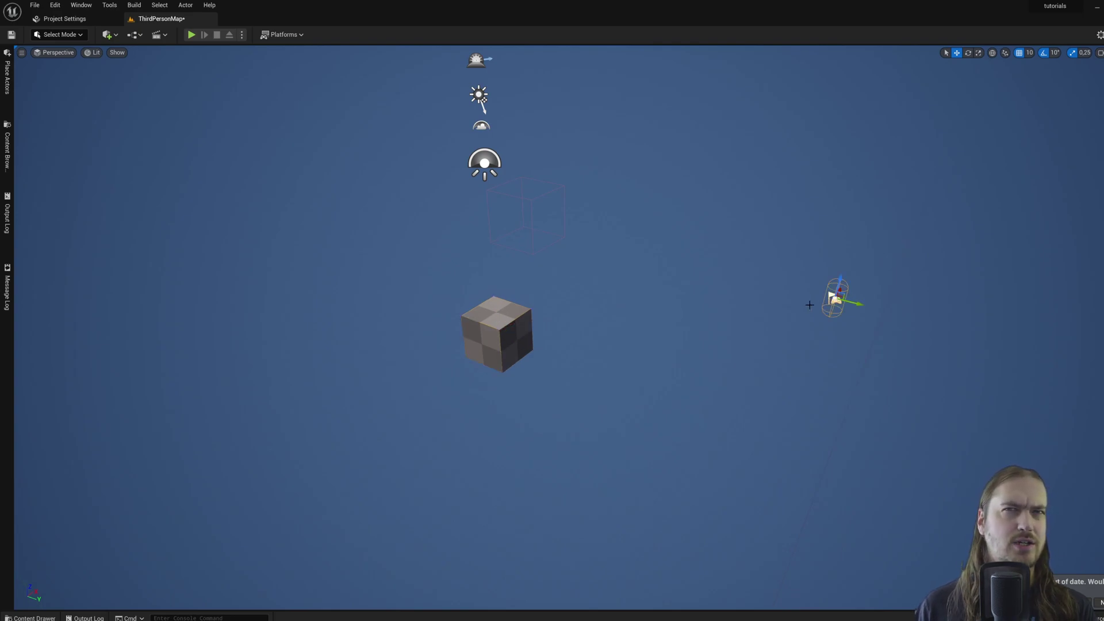
right_drag(809, 305, 716, 286)
key(d)
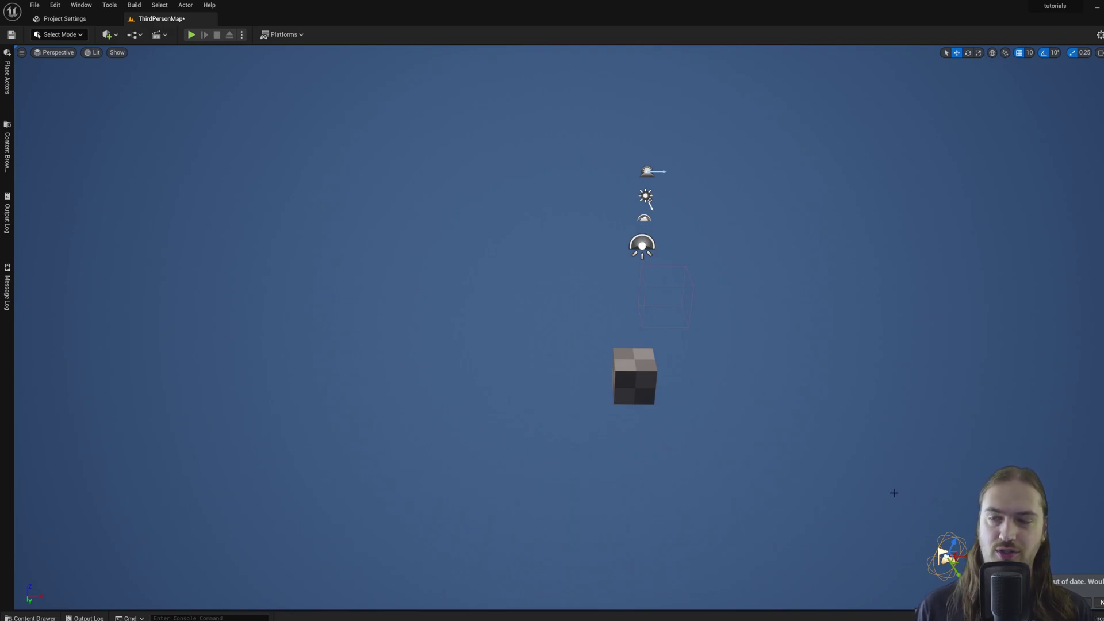
drag(955, 562, 633, 344)
key(a)
right_drag(595, 467, 713, 465)
key(w)
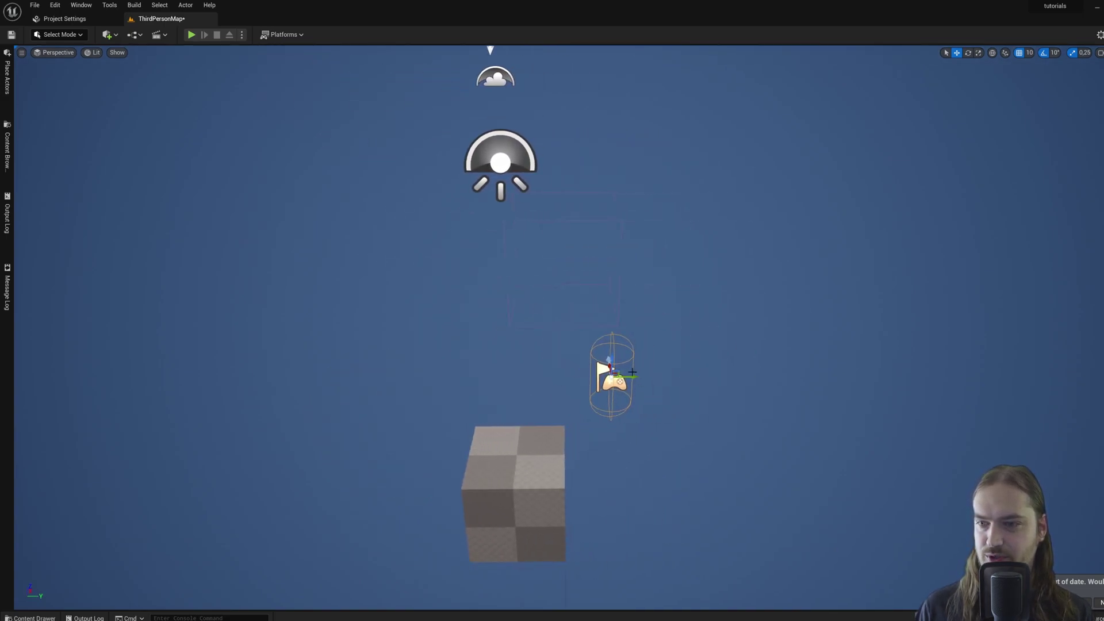
drag(631, 380, 524, 379)
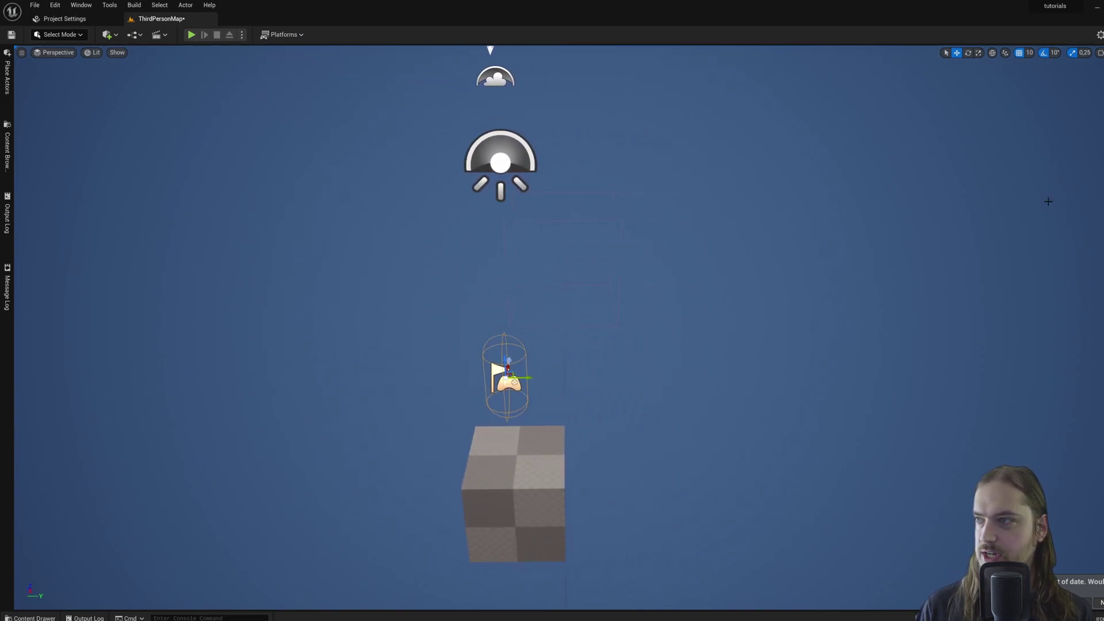
- Set the Player Start's X and Y location to 0 and lower it onto the top of the box
click(1103, 118)
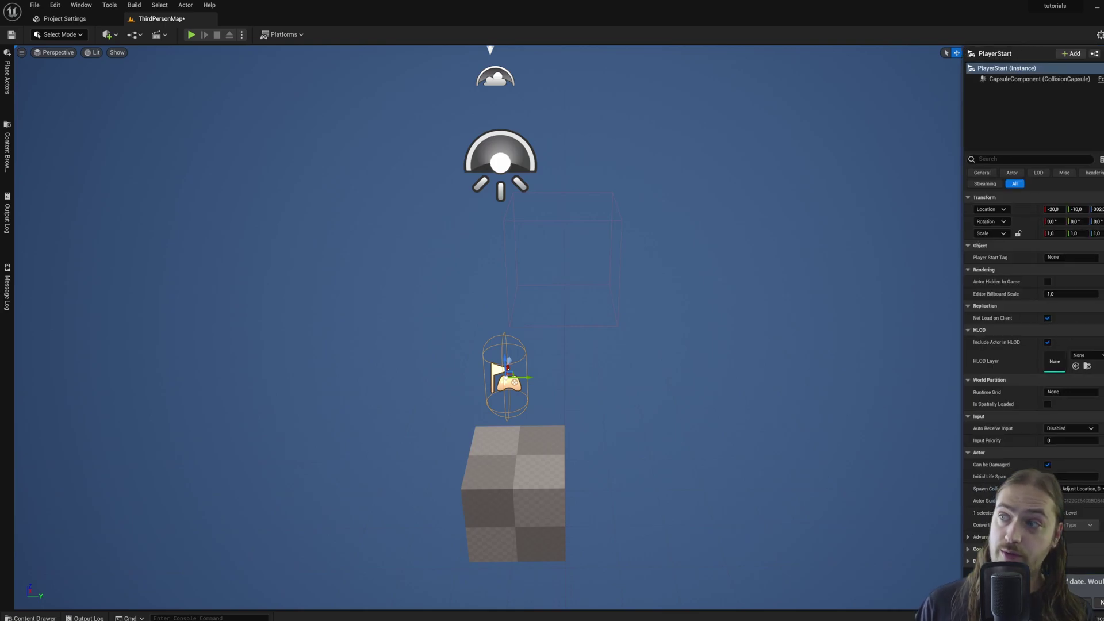
click(1065, 209)
text(0)
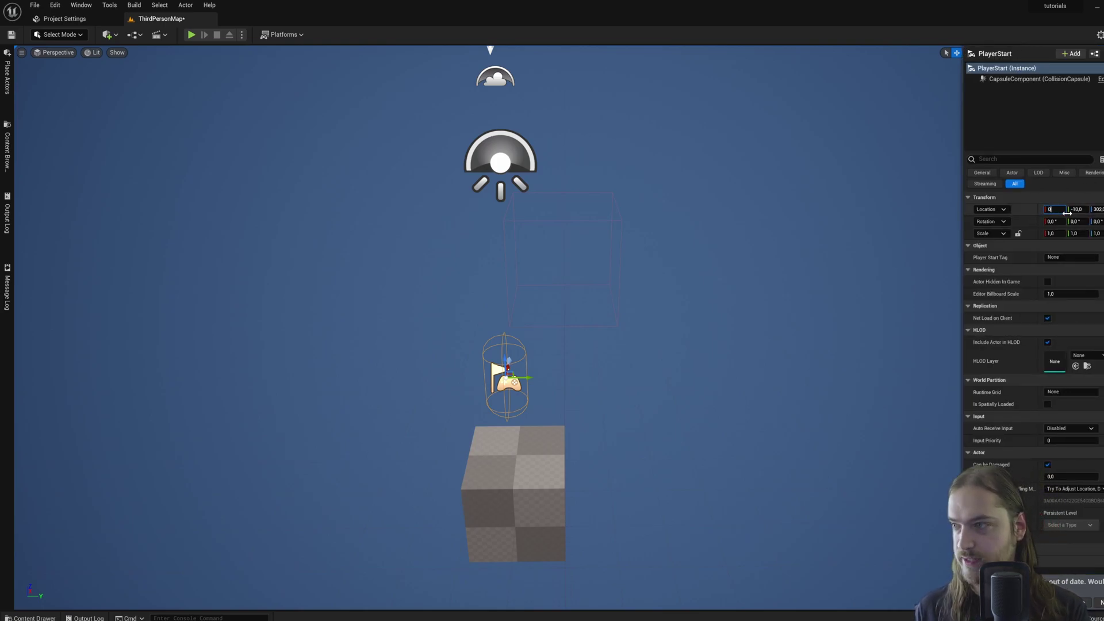
key(Tab)
text(0)
key(Return)
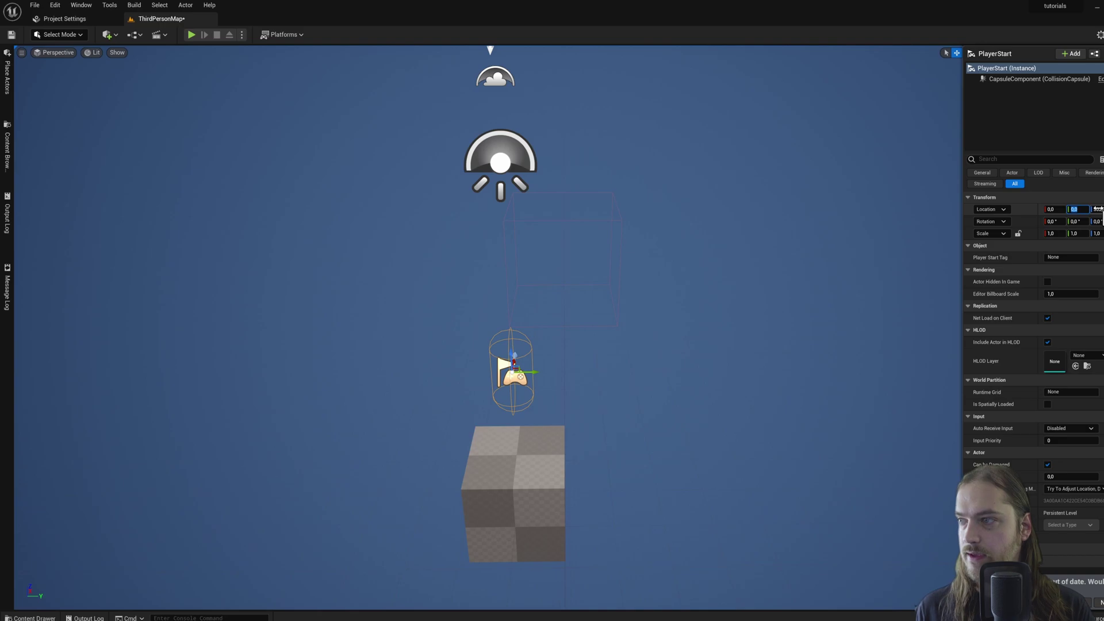
drag(1098, 210, 1070, 210)
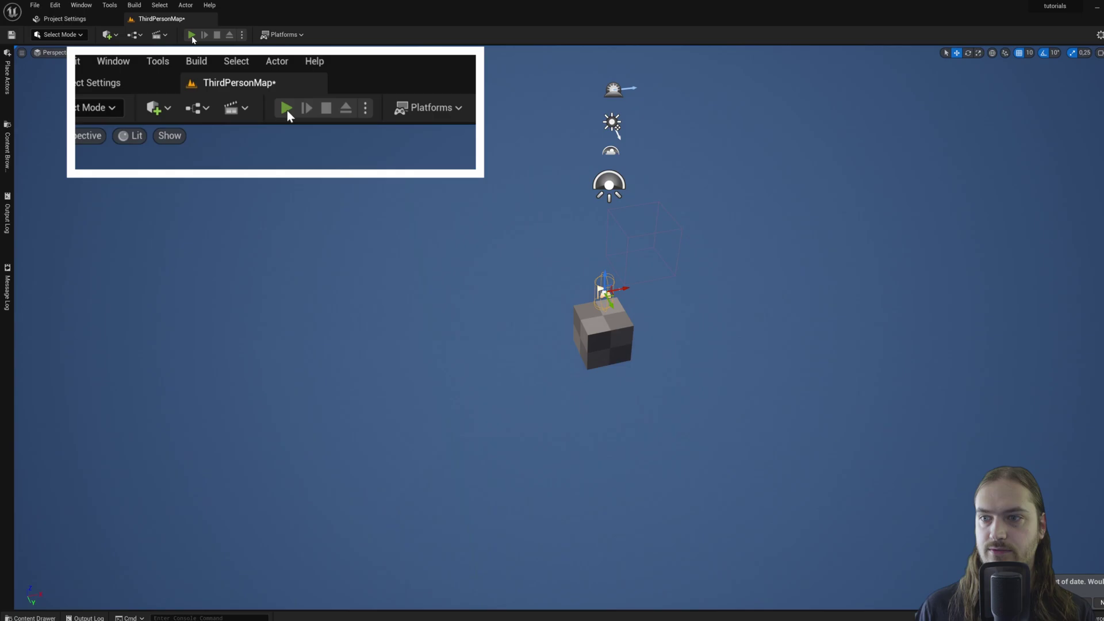
- Play the level in the editor, walk the character around on top of the box, and stop playing
click(192, 36)
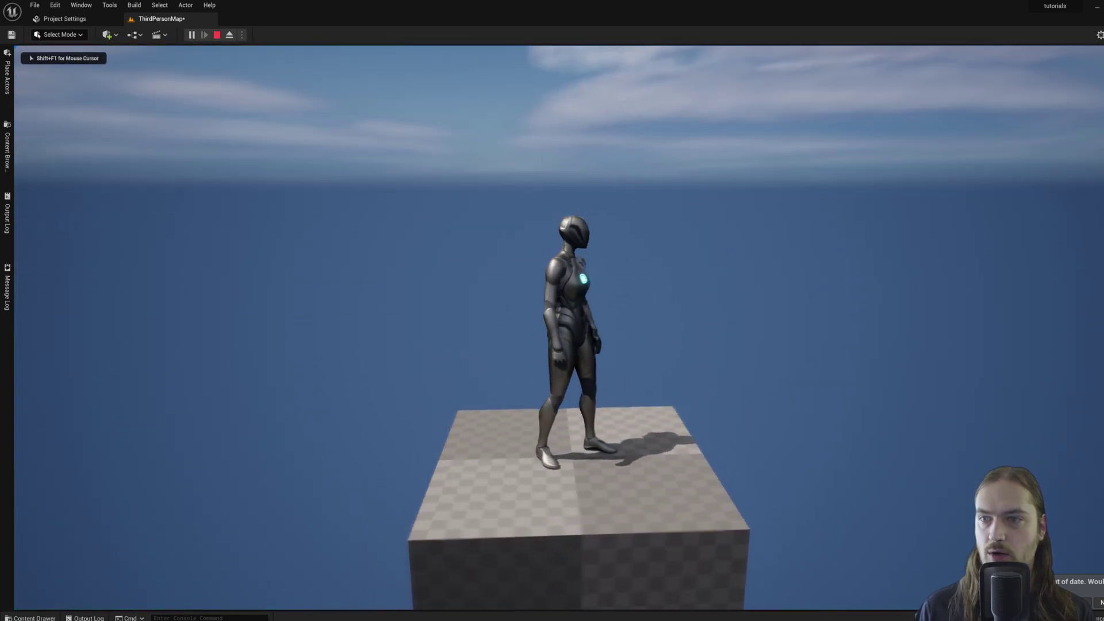
key(w)
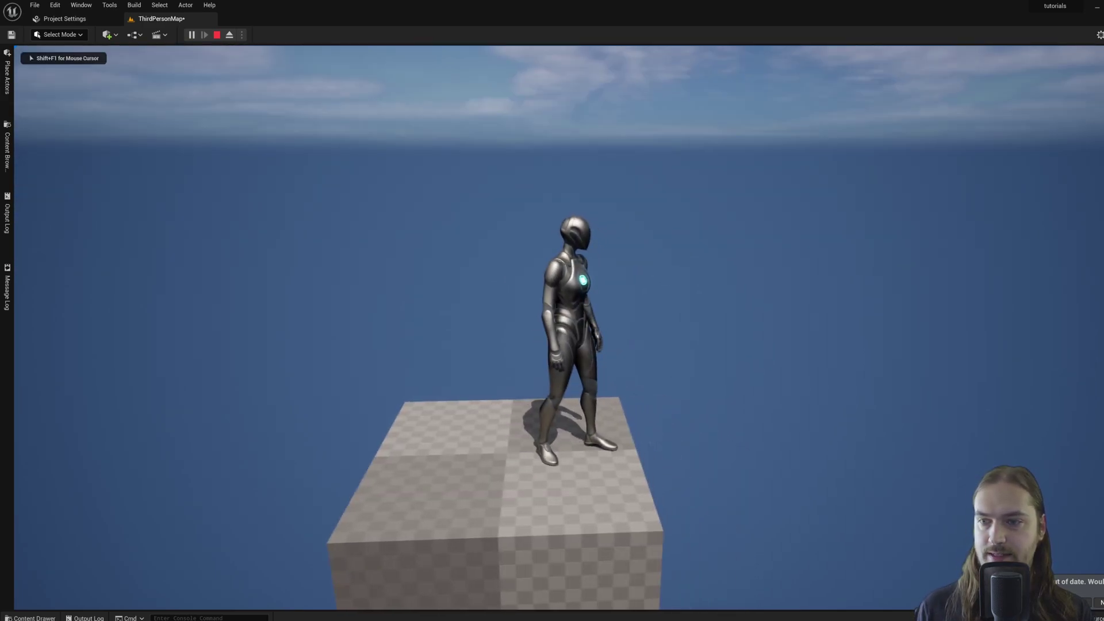
key(a)
key(s)
key(d)
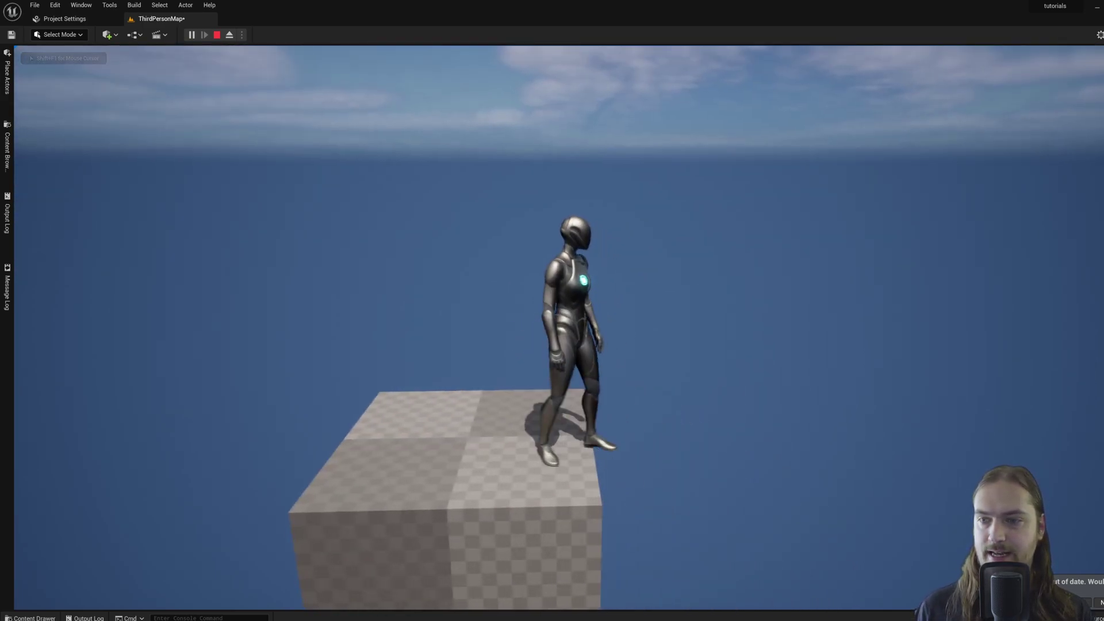
key(w)
key(a)
key(s)
key(d)
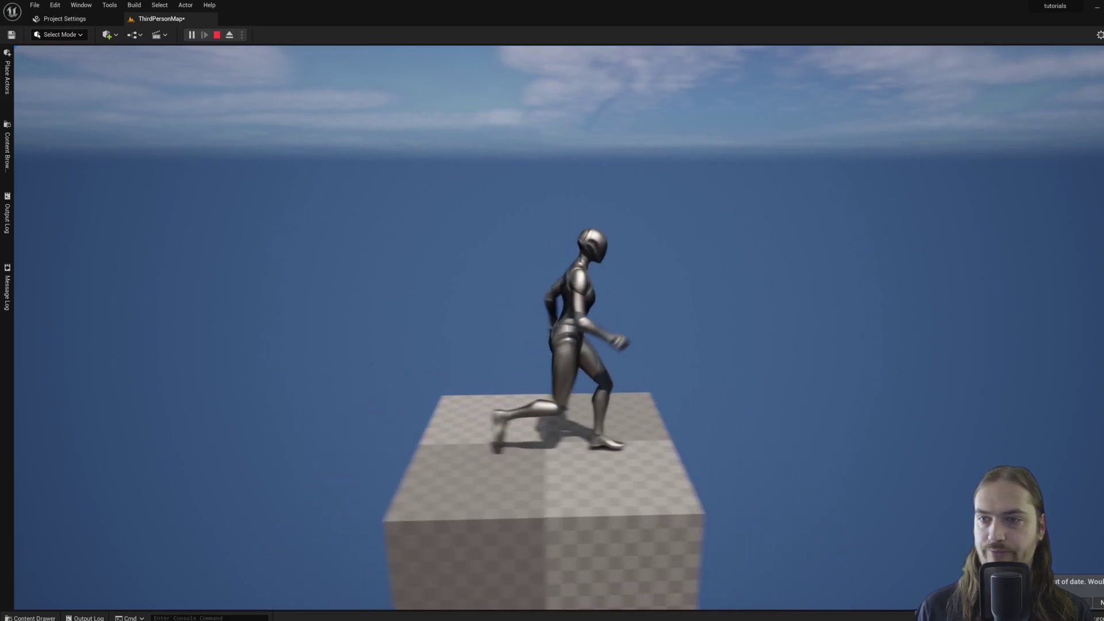
key(w)
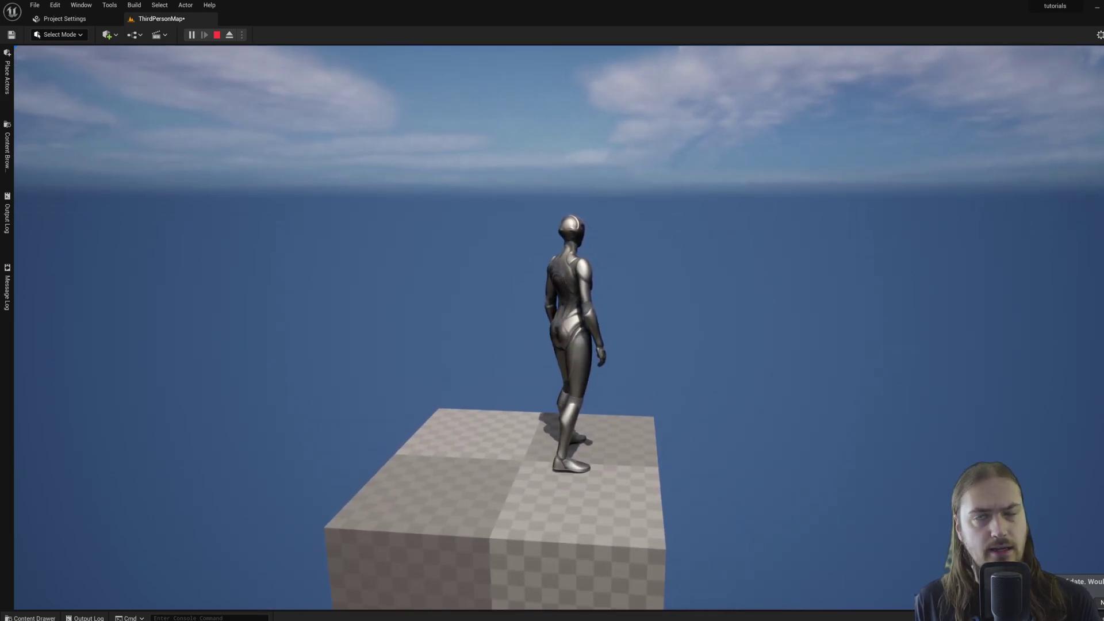
key(Escape)
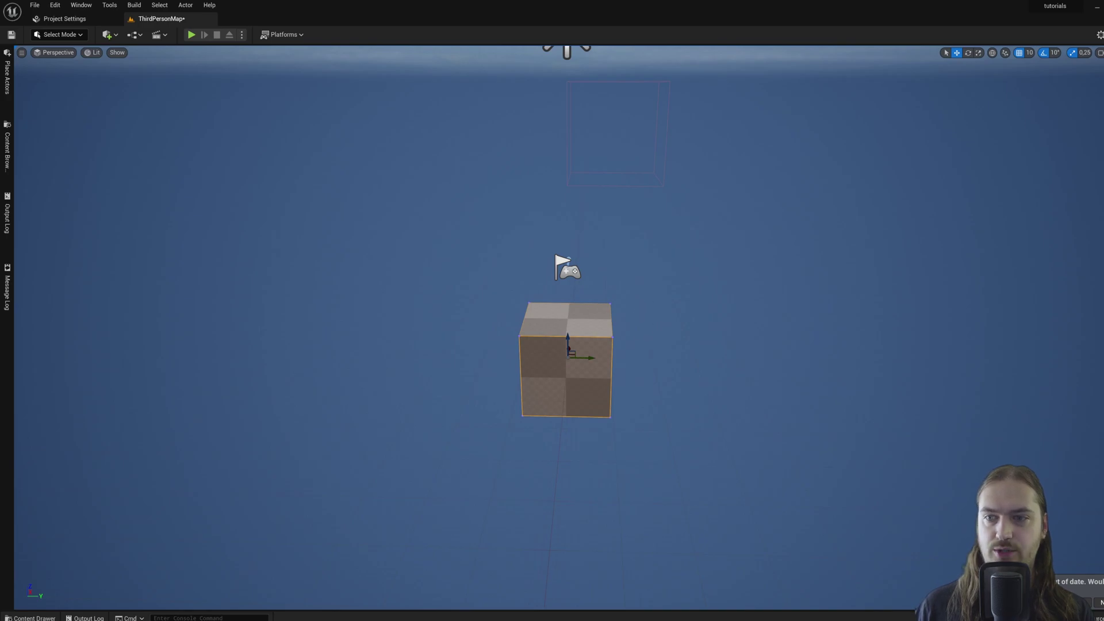
- Switch to Brush Editing mode and select the box brush's front and top faces in turn
key(s)
key(d)
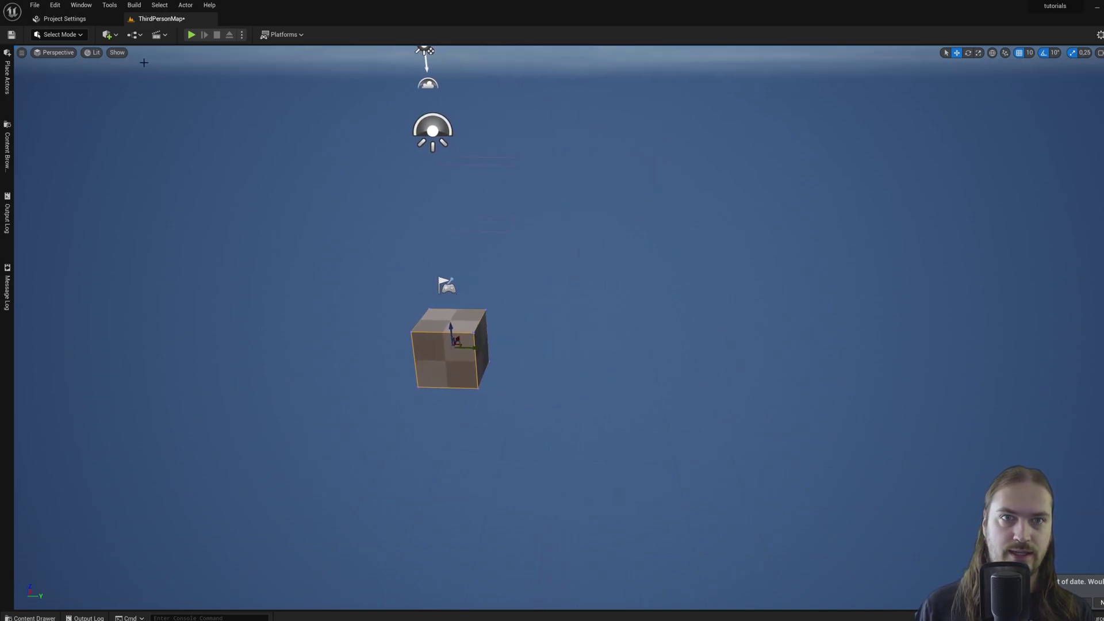
click(59, 35)
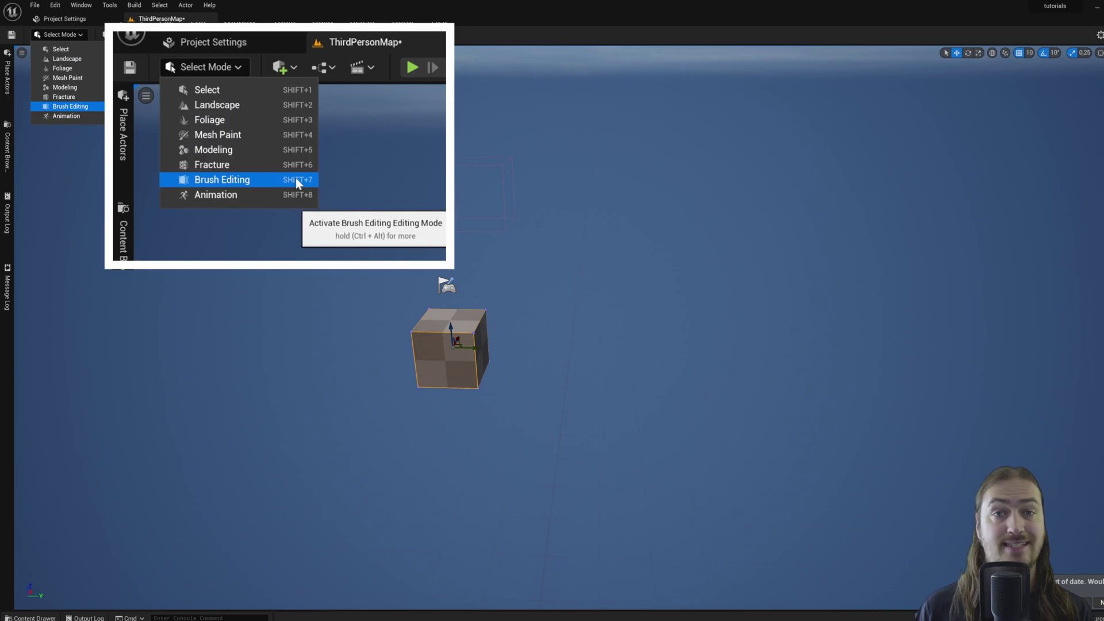
click(120, 106)
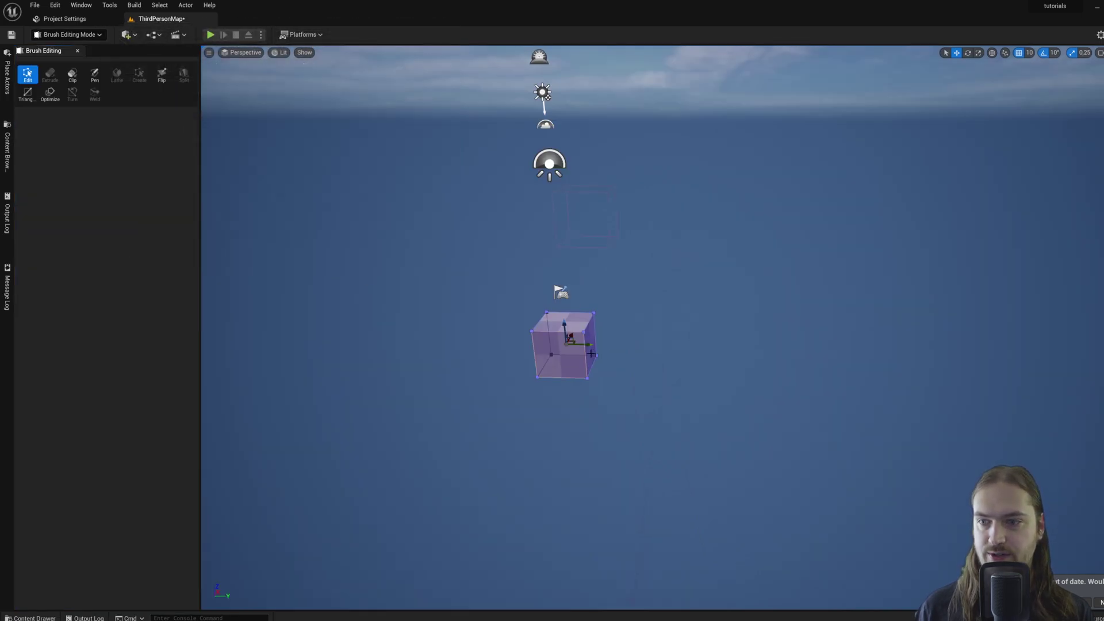
click(591, 353)
click(567, 349)
click(563, 319)
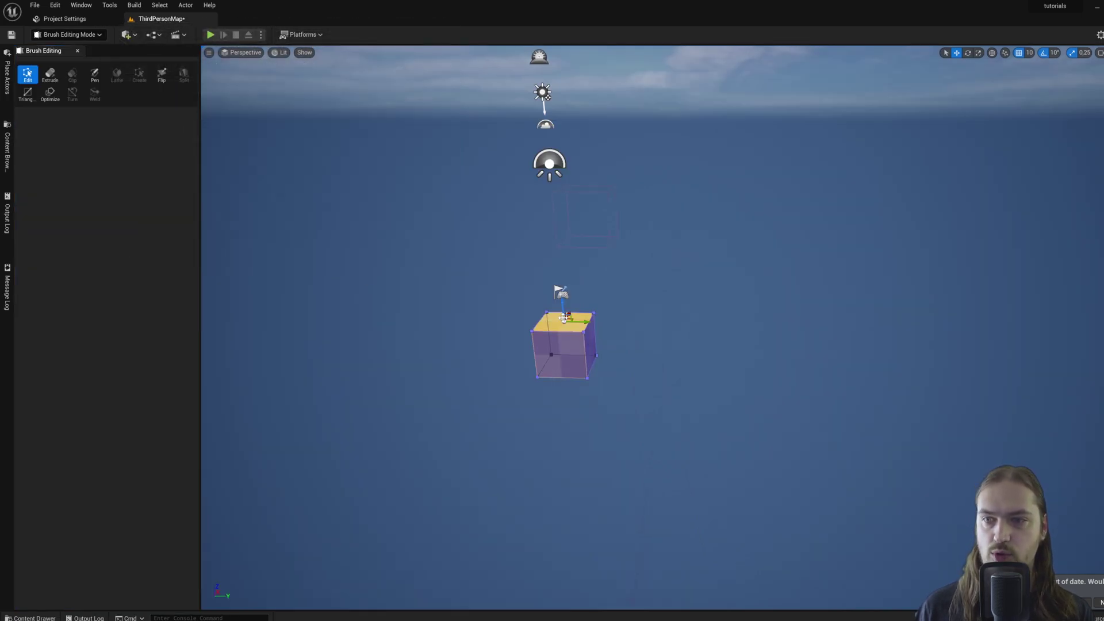
- Pull the box brush's side face outward along the Y axis, stretching the box into a long walkway
click(591, 341)
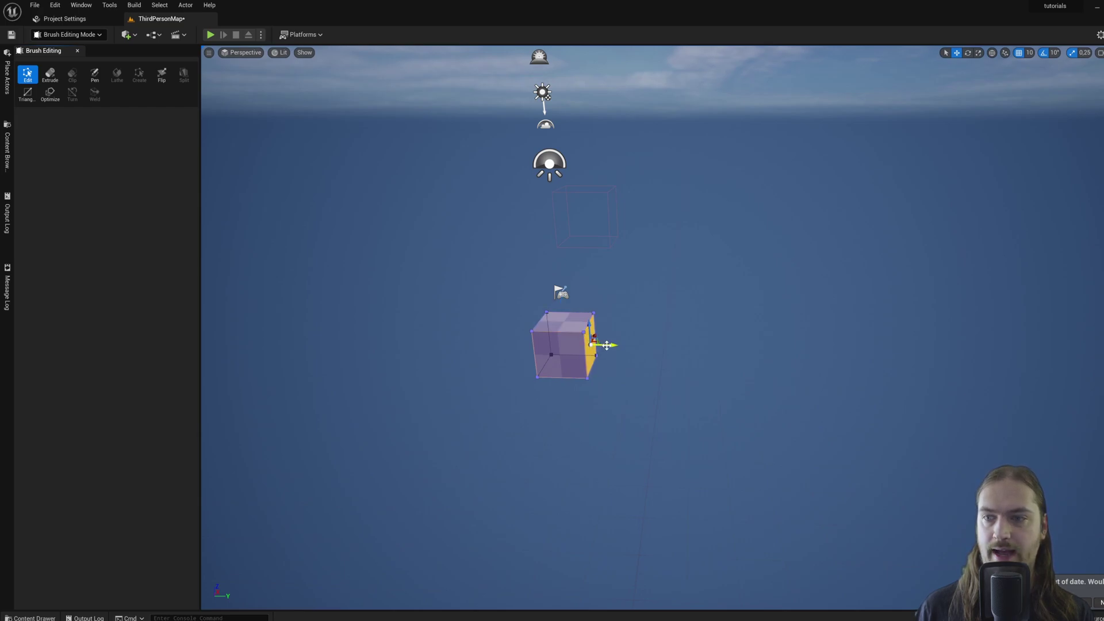
drag(606, 345, 875, 345)
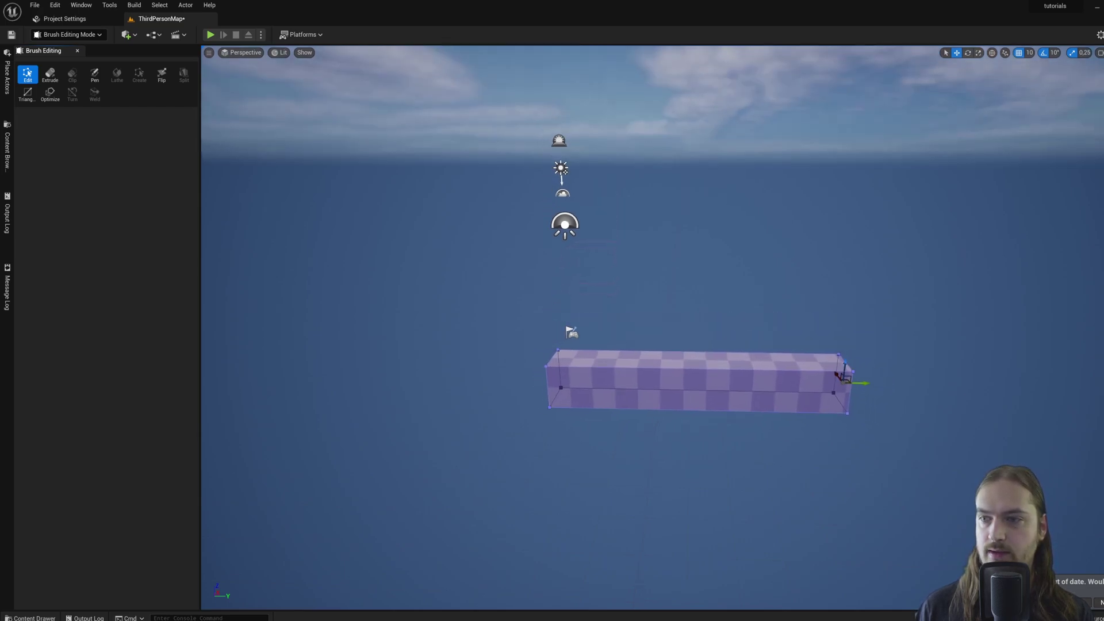
key(s)
right_drag(774, 389, 775, 389)
key(d)
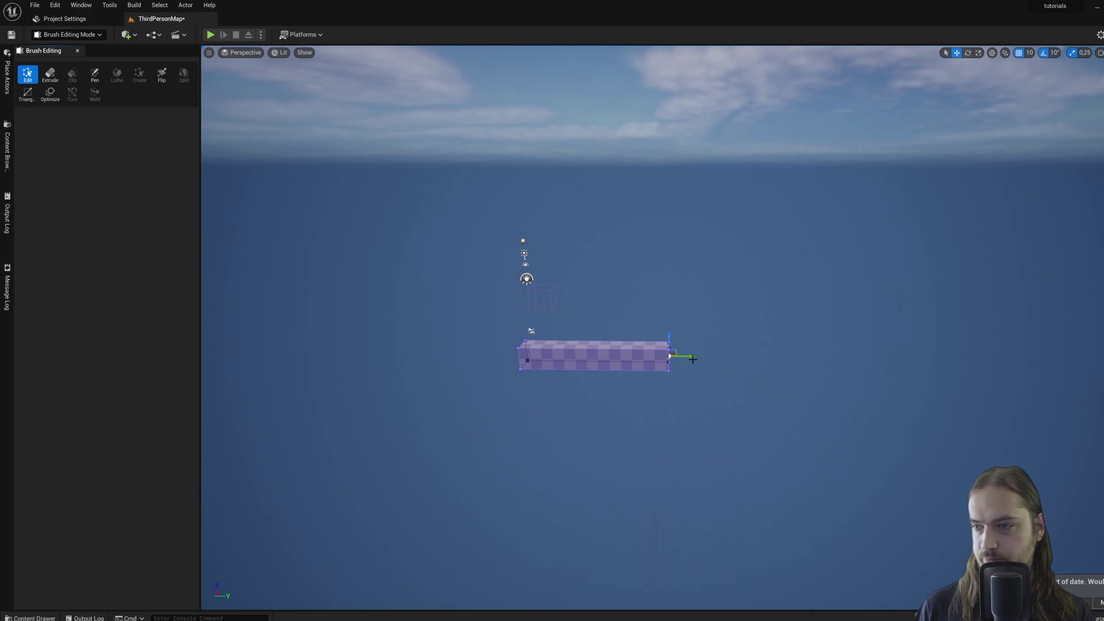
drag(687, 356, 862, 357)
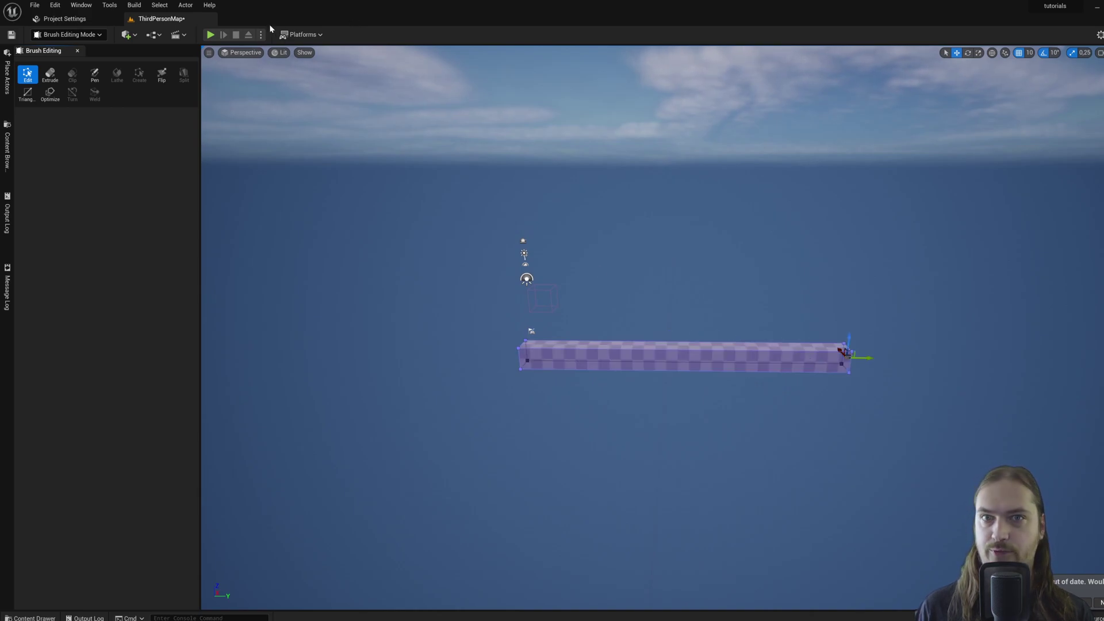
- Play the level and run the character along the stretched box platform
click(211, 34)
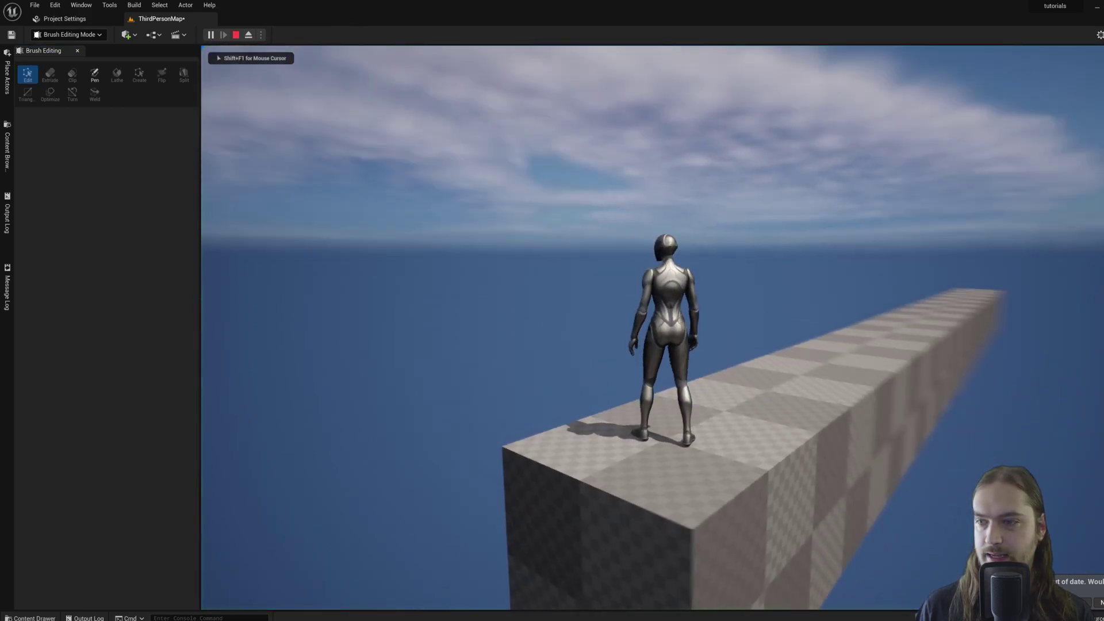
key(w)
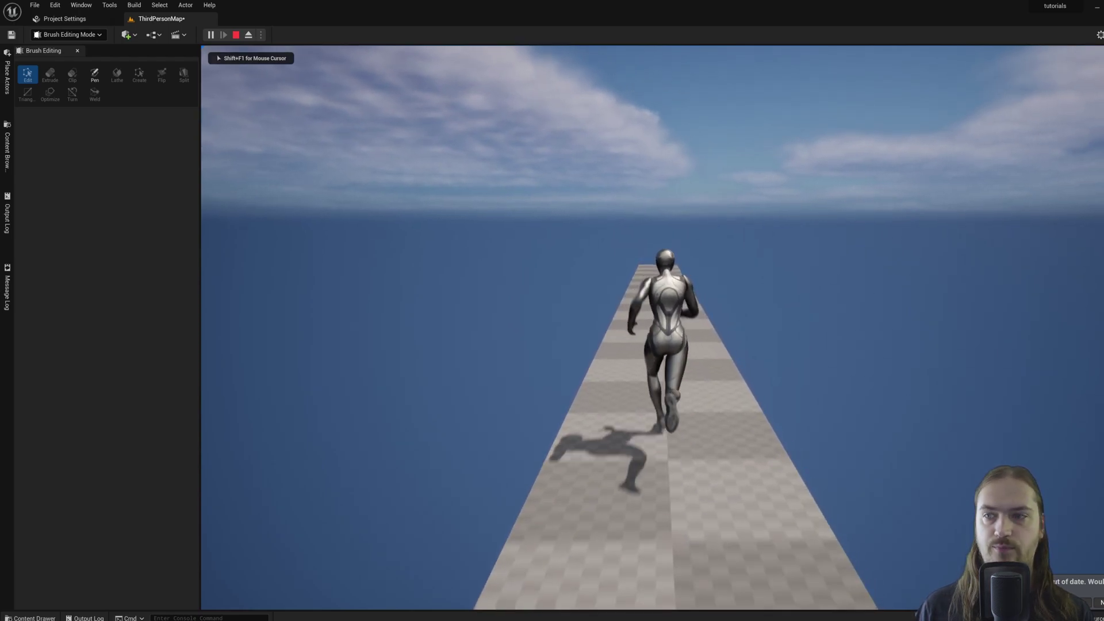